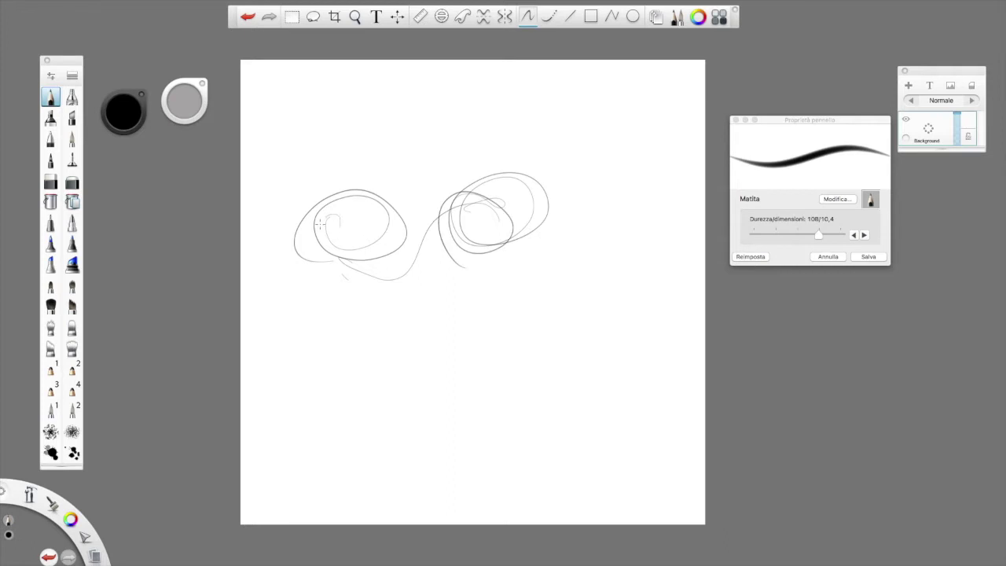
Step: Rough in the two front legs with rounded paws and the facial guidelines inside the head circle
{"action": "mouse_move", "coordinate": [322, 277]}
{"action": "left_mouse_down"}
{"action": "mouse_move", "coordinate": [297, 370]}
{"action": "mouse_move", "coordinate": [271, 362]}
{"action": "mouse_move", "coordinate": [367, 276]}
{"action": "mouse_move", "coordinate": [393, 297]}
{"action": "mouse_move", "coordinate": [450, 313]}
{"action": "mouse_move", "coordinate": [397, 335]}
{"action": "mouse_move", "coordinate": [416, 345]}
{"action": "mouse_move", "coordinate": [403, 358]}
{"action": "left_mouse_up"}
{"action": "mouse_move", "coordinate": [319, 275]}
{"action": "left_mouse_down"}
{"action": "mouse_move", "coordinate": [275, 377]}
{"action": "mouse_move", "coordinate": [302, 397]}
{"action": "mouse_move", "coordinate": [314, 366]}
{"action": "left_mouse_up"}
{"action": "mouse_move", "coordinate": [342, 208]}
{"action": "left_mouse_down"}
{"action": "mouse_move", "coordinate": [306, 250]}
{"action": "mouse_move", "coordinate": [332, 216]}
{"action": "mouse_move", "coordinate": [307, 248]}
{"action": "mouse_move", "coordinate": [315, 270]}
{"action": "mouse_move", "coordinate": [356, 278]}
{"action": "mouse_move", "coordinate": [386, 271]}
{"action": "mouse_move", "coordinate": [402, 229]}
{"action": "mouse_move", "coordinate": [388, 240]}
{"action": "mouse_move", "coordinate": [386, 215]}
{"action": "mouse_move", "coordinate": [345, 246]}
{"action": "mouse_move", "coordinate": [356, 214]}
{"action": "mouse_move", "coordinate": [352, 275]}
{"action": "left_mouse_up"}
{"action": "mouse_move", "coordinate": [319, 236]}
{"action": "left_mouse_down"}
{"action": "mouse_move", "coordinate": [347, 236]}
{"action": "mouse_move", "coordinate": [399, 239]}
{"action": "left_mouse_up"}
{"action": "left_click_drag", "start_coordinate": [346, 210], "coordinate": [346, 277]}
Step: Sketch narrowed, angry eyes with pupils on the head and darken the slanted brow lines
{"action": "mouse_move", "coordinate": [346, 276]}
{"action": "left_mouse_down"}
{"action": "mouse_move", "coordinate": [347, 206]}
{"action": "mouse_move", "coordinate": [338, 253]}
{"action": "mouse_move", "coordinate": [383, 227]}
{"action": "left_mouse_up"}
{"action": "mouse_move", "coordinate": [367, 241]}
{"action": "left_mouse_down"}
{"action": "mouse_move", "coordinate": [360, 254]}
{"action": "mouse_move", "coordinate": [389, 250]}
{"action": "mouse_move", "coordinate": [385, 225]}
{"action": "mouse_move", "coordinate": [381, 256]}
{"action": "left_mouse_up"}
{"action": "mouse_move", "coordinate": [376, 256]}
{"action": "left_mouse_down"}
{"action": "mouse_move", "coordinate": [329, 245]}
{"action": "mouse_move", "coordinate": [368, 248]}
{"action": "mouse_move", "coordinate": [390, 231]}
{"action": "mouse_move", "coordinate": [325, 234]}
{"action": "left_mouse_up"}
{"action": "left_click_drag", "start_coordinate": [327, 227], "coordinate": [323, 249]}
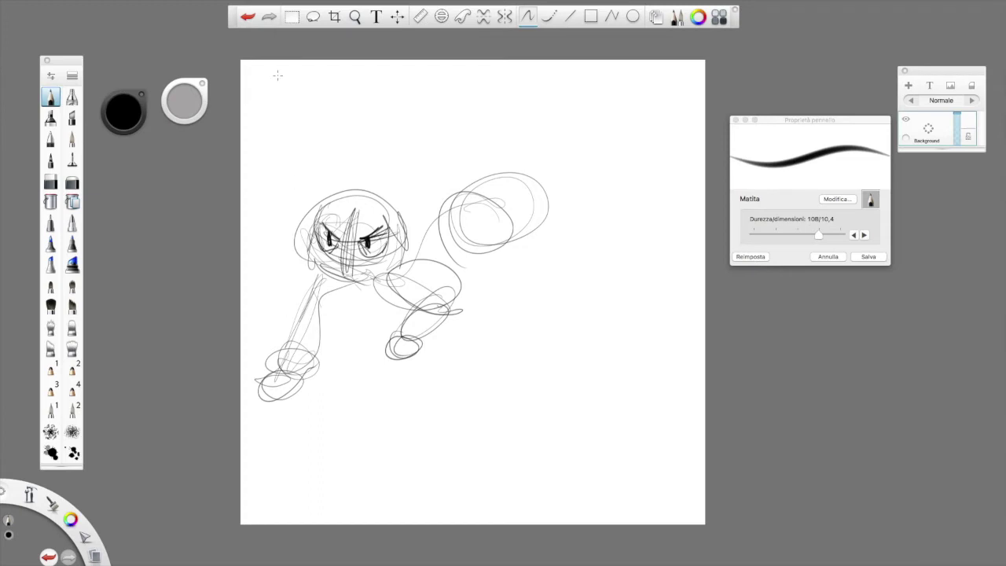
{"action": "mouse_move", "coordinate": [362, 240]}
{"action": "left_mouse_down"}
{"action": "mouse_move", "coordinate": [371, 258]}
{"action": "mouse_move", "coordinate": [388, 236]}
{"action": "mouse_move", "coordinate": [345, 256]}
{"action": "left_mouse_up"}
{"action": "mouse_move", "coordinate": [343, 220]}
{"action": "left_mouse_down"}
{"action": "mouse_move", "coordinate": [323, 235]}
{"action": "mouse_move", "coordinate": [399, 214]}
{"action": "mouse_move", "coordinate": [390, 215]}
{"action": "left_mouse_up"}
{"action": "mouse_move", "coordinate": [316, 209]}
{"action": "left_mouse_down"}
{"action": "mouse_move", "coordinate": [327, 227]}
{"action": "mouse_move", "coordinate": [339, 220]}
{"action": "left_mouse_up"}
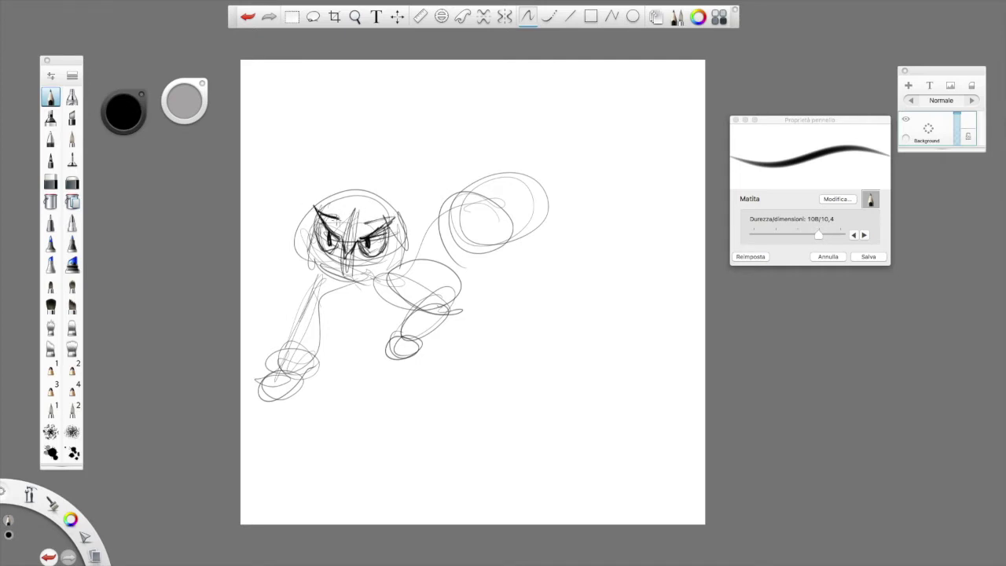
Step: Sketch a star-like marking with a tall pointed horn on the forehead, plus the nose, mouth and chin
{"action": "mouse_move", "coordinate": [330, 205]}
{"action": "left_mouse_down"}
{"action": "mouse_move", "coordinate": [349, 199]}
{"action": "mouse_move", "coordinate": [357, 154]}
{"action": "left_mouse_up"}
{"action": "mouse_move", "coordinate": [349, 189]}
{"action": "left_mouse_down"}
{"action": "mouse_move", "coordinate": [363, 140]}
{"action": "mouse_move", "coordinate": [375, 207]}
{"action": "mouse_move", "coordinate": [359, 219]}
{"action": "left_mouse_up"}
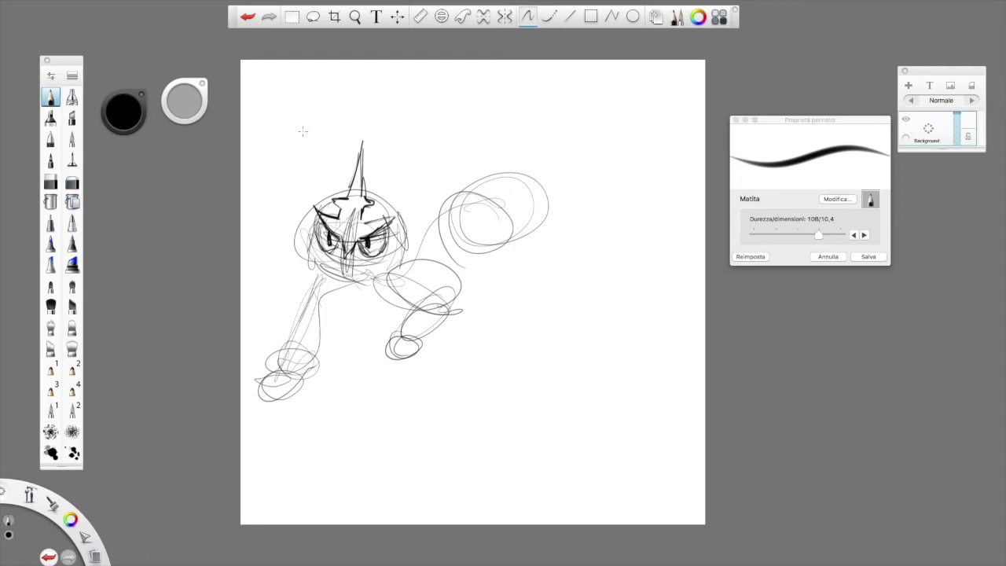
{"action": "mouse_move", "coordinate": [318, 214]}
{"action": "left_mouse_down"}
{"action": "mouse_move", "coordinate": [333, 238]}
{"action": "mouse_move", "coordinate": [325, 229]}
{"action": "mouse_move", "coordinate": [322, 247]}
{"action": "mouse_move", "coordinate": [404, 218]}
{"action": "left_mouse_up"}
{"action": "mouse_move", "coordinate": [343, 258]}
{"action": "left_mouse_down"}
{"action": "mouse_move", "coordinate": [361, 275]}
{"action": "mouse_move", "coordinate": [370, 266]}
{"action": "mouse_move", "coordinate": [358, 285]}
{"action": "mouse_move", "coordinate": [382, 275]}
{"action": "left_mouse_up"}
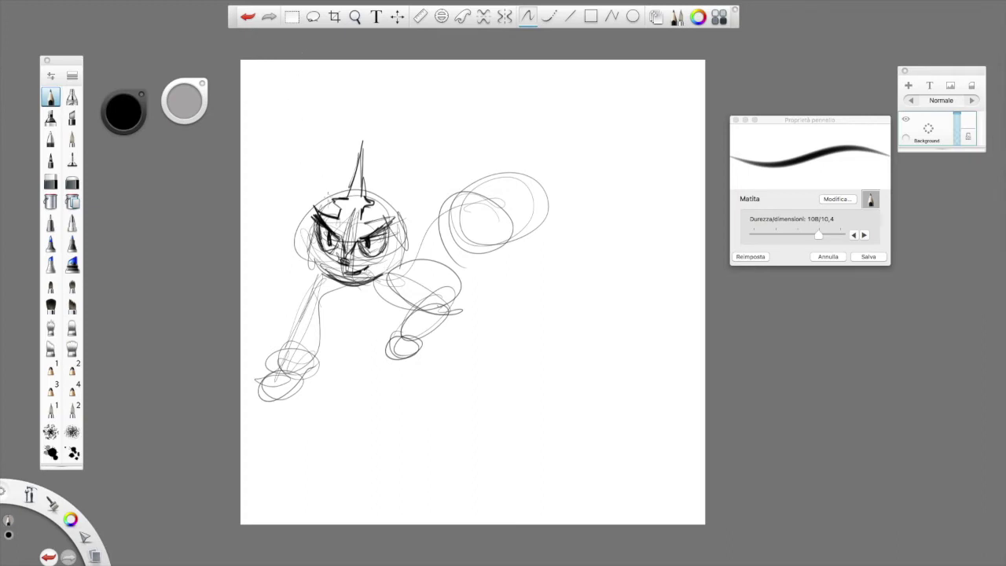
Step: Sketch the sides of the head and pointed fur tufts spreading from both cheeks and below the chin
{"action": "mouse_move", "coordinate": [318, 237]}
{"action": "left_mouse_down"}
{"action": "mouse_move", "coordinate": [309, 200]}
{"action": "mouse_move", "coordinate": [320, 191]}
{"action": "left_mouse_up"}
{"action": "left_click_drag", "start_coordinate": [398, 235], "coordinate": [411, 205]}
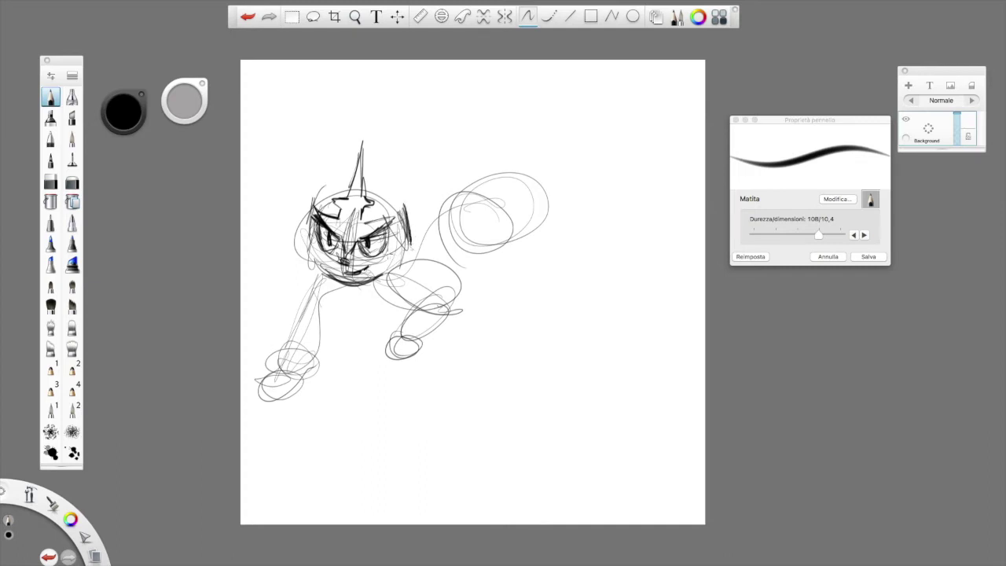
{"action": "mouse_move", "coordinate": [390, 241]}
{"action": "left_mouse_down"}
{"action": "mouse_move", "coordinate": [447, 263]}
{"action": "mouse_move", "coordinate": [420, 272]}
{"action": "mouse_move", "coordinate": [451, 259]}
{"action": "mouse_move", "coordinate": [455, 267]}
{"action": "left_mouse_up"}
{"action": "left_click_drag", "start_coordinate": [445, 261], "coordinate": [418, 274]}
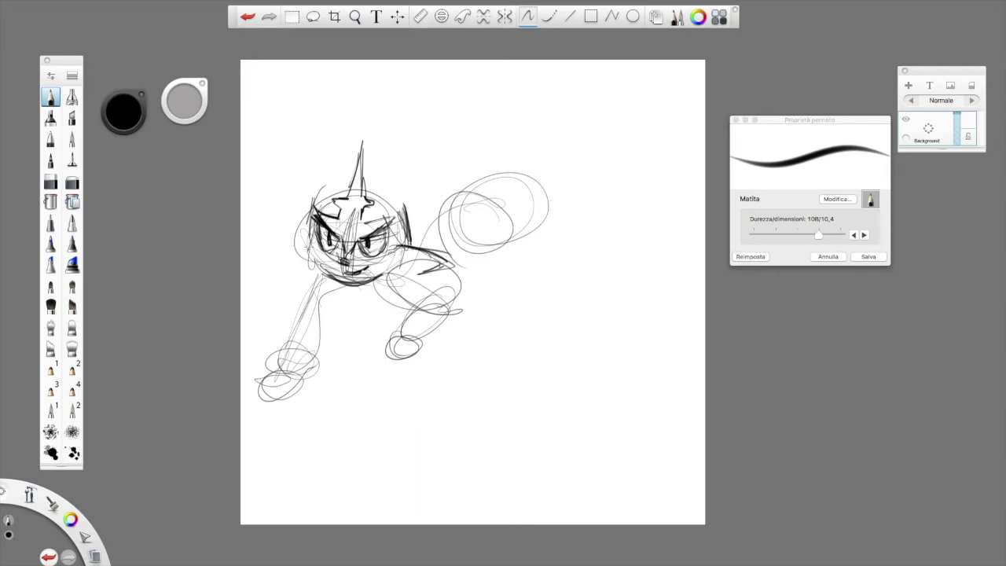
{"action": "mouse_move", "coordinate": [303, 240]}
{"action": "left_mouse_down"}
{"action": "mouse_move", "coordinate": [261, 254]}
{"action": "mouse_move", "coordinate": [305, 273]}
{"action": "mouse_move", "coordinate": [303, 286]}
{"action": "left_mouse_up"}
{"action": "mouse_move", "coordinate": [324, 272]}
{"action": "left_mouse_down"}
{"action": "mouse_move", "coordinate": [316, 287]}
{"action": "mouse_move", "coordinate": [377, 292]}
{"action": "mouse_move", "coordinate": [427, 277]}
{"action": "left_mouse_up"}
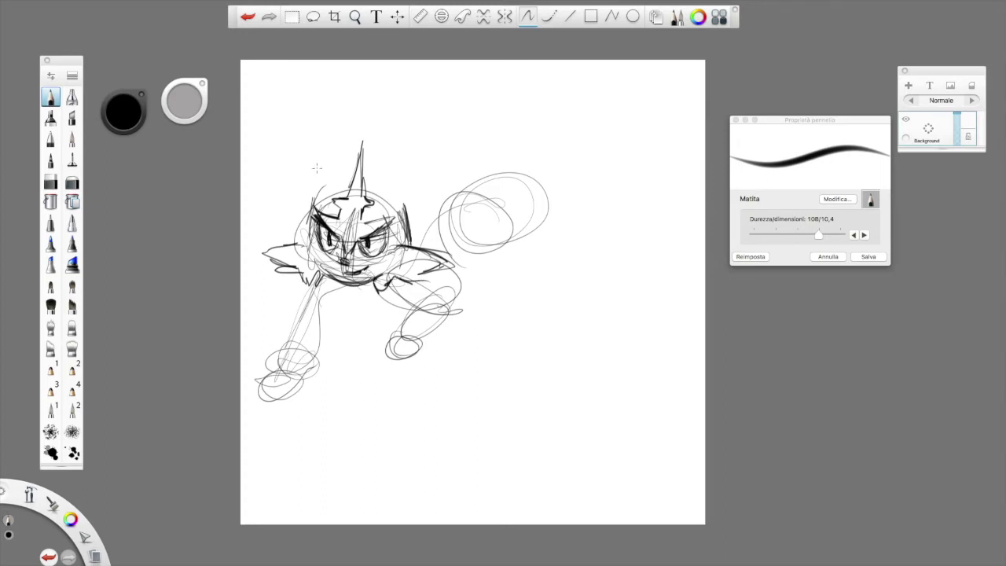
Step: Sketch two pointed ears beside the horn and a round pendant under the chin
{"action": "mouse_move", "coordinate": [322, 195]}
{"action": "left_mouse_down"}
{"action": "mouse_move", "coordinate": [308, 208]}
{"action": "mouse_move", "coordinate": [303, 146]}
{"action": "mouse_move", "coordinate": [343, 178]}
{"action": "mouse_move", "coordinate": [339, 187]}
{"action": "mouse_move", "coordinate": [401, 185]}
{"action": "mouse_move", "coordinate": [407, 196]}
{"action": "left_mouse_up"}
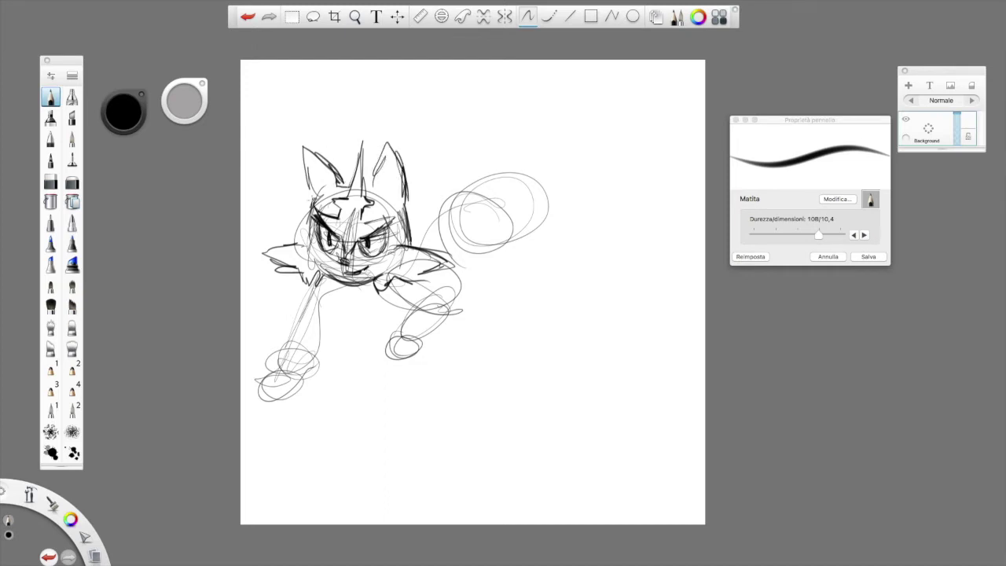
{"action": "mouse_move", "coordinate": [307, 209]}
{"action": "left_mouse_down"}
{"action": "mouse_move", "coordinate": [303, 148]}
{"action": "mouse_move", "coordinate": [340, 188]}
{"action": "mouse_move", "coordinate": [358, 191]}
{"action": "left_mouse_up"}
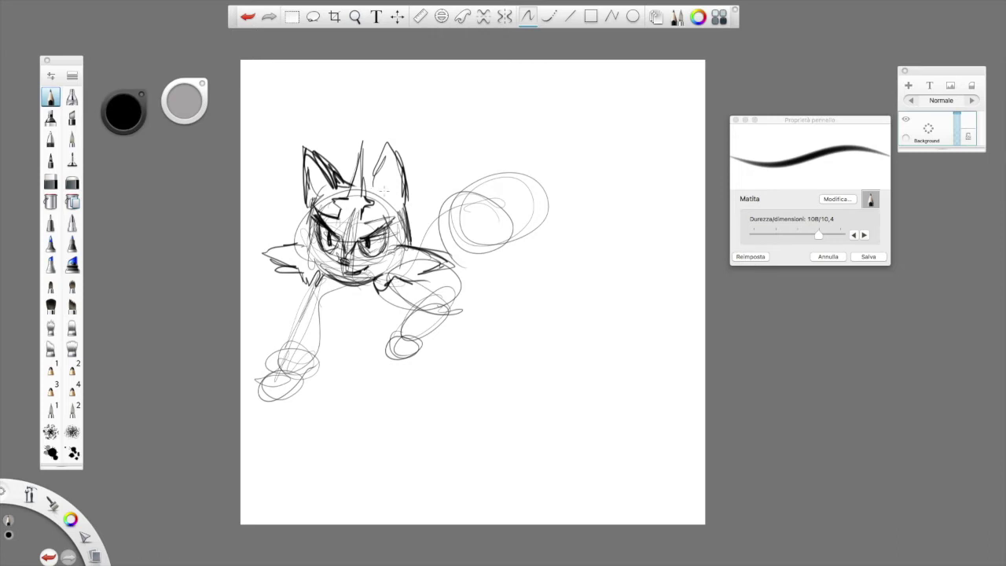
{"action": "mouse_move", "coordinate": [376, 295]}
{"action": "left_mouse_down"}
{"action": "mouse_move", "coordinate": [398, 277]}
{"action": "mouse_move", "coordinate": [363, 305]}
{"action": "mouse_move", "coordinate": [399, 295]}
{"action": "mouse_move", "coordinate": [370, 309]}
{"action": "mouse_move", "coordinate": [401, 283]}
{"action": "mouse_move", "coordinate": [382, 299]}
{"action": "left_mouse_up"}
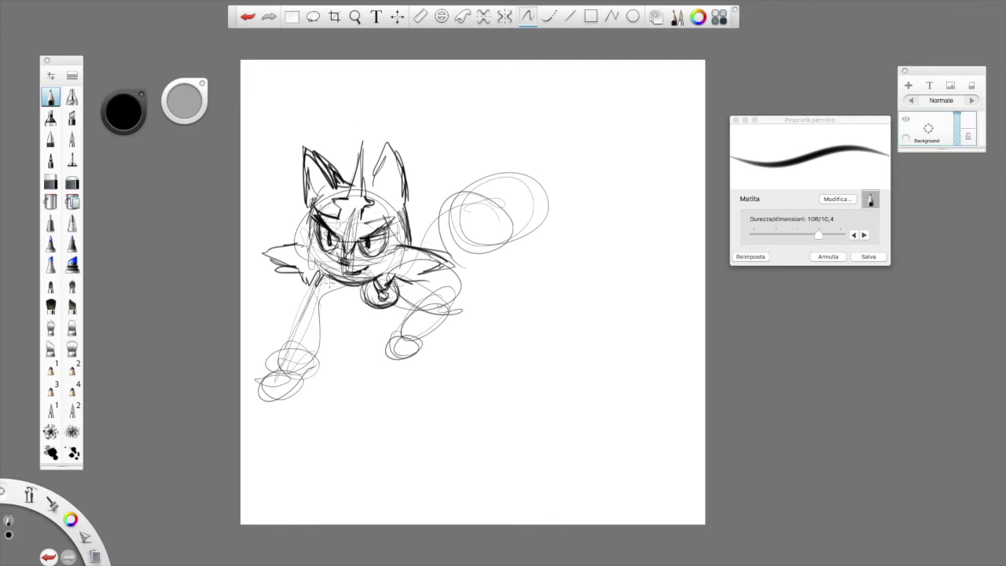
Step: Define both front legs over the rough guides, giving the outstretched leg a toed paw and the bent leg a rounded paw
{"action": "mouse_move", "coordinate": [330, 287]}
{"action": "left_mouse_down"}
{"action": "mouse_move", "coordinate": [292, 366]}
{"action": "mouse_move", "coordinate": [323, 303]}
{"action": "mouse_move", "coordinate": [297, 368]}
{"action": "mouse_move", "coordinate": [321, 366]}
{"action": "mouse_move", "coordinate": [364, 313]}
{"action": "left_mouse_up"}
{"action": "left_click_drag", "start_coordinate": [335, 356], "coordinate": [369, 308]}
{"action": "mouse_move", "coordinate": [291, 358]}
{"action": "left_mouse_down"}
{"action": "mouse_move", "coordinate": [269, 400]}
{"action": "mouse_move", "coordinate": [305, 404]}
{"action": "mouse_move", "coordinate": [322, 378]}
{"action": "left_mouse_up"}
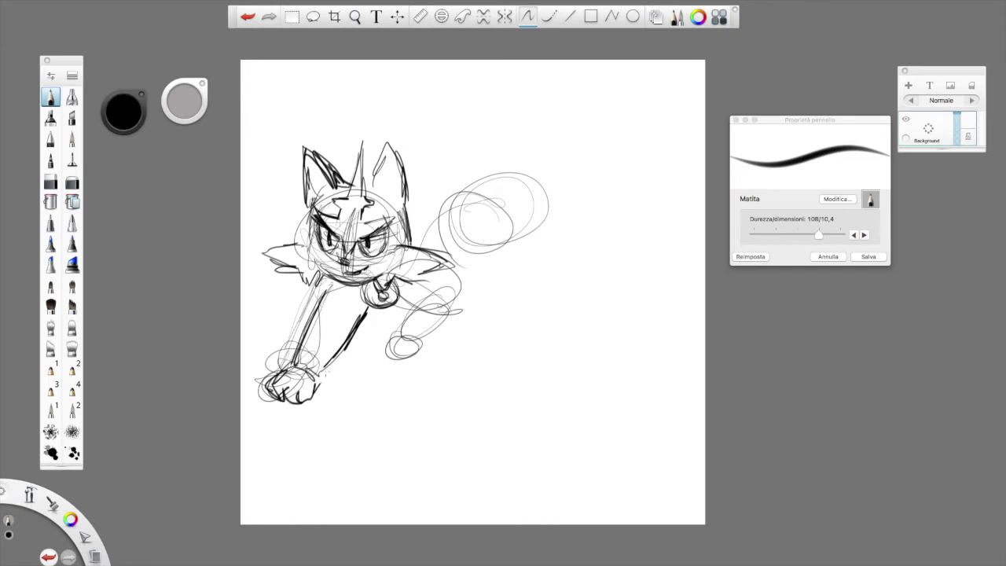
{"action": "mouse_move", "coordinate": [390, 313]}
{"action": "left_mouse_down"}
{"action": "mouse_move", "coordinate": [429, 300]}
{"action": "mouse_move", "coordinate": [384, 355]}
{"action": "mouse_move", "coordinate": [429, 363]}
{"action": "mouse_move", "coordinate": [434, 343]}
{"action": "mouse_move", "coordinate": [434, 354]}
{"action": "mouse_move", "coordinate": [468, 318]}
{"action": "mouse_move", "coordinate": [456, 283]}
{"action": "mouse_move", "coordinate": [464, 288]}
{"action": "left_mouse_up"}
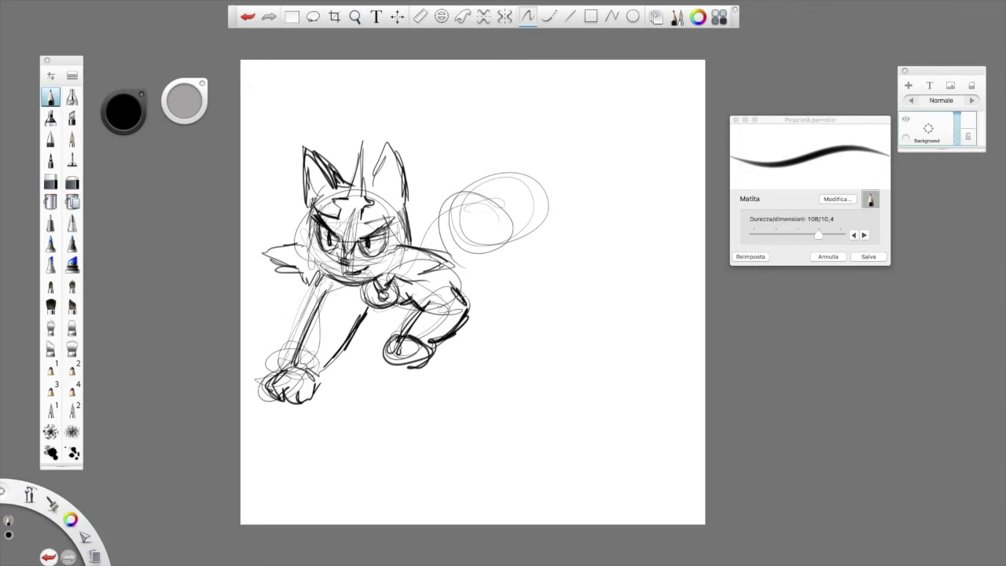
Step: Sketch the arched back, rounded hindquarters, belly line and hind leg over the body circles
{"action": "mouse_move", "coordinate": [409, 225]}
{"action": "left_mouse_down"}
{"action": "mouse_move", "coordinate": [490, 192]}
{"action": "mouse_move", "coordinate": [521, 227]}
{"action": "mouse_move", "coordinate": [532, 263]}
{"action": "left_mouse_up"}
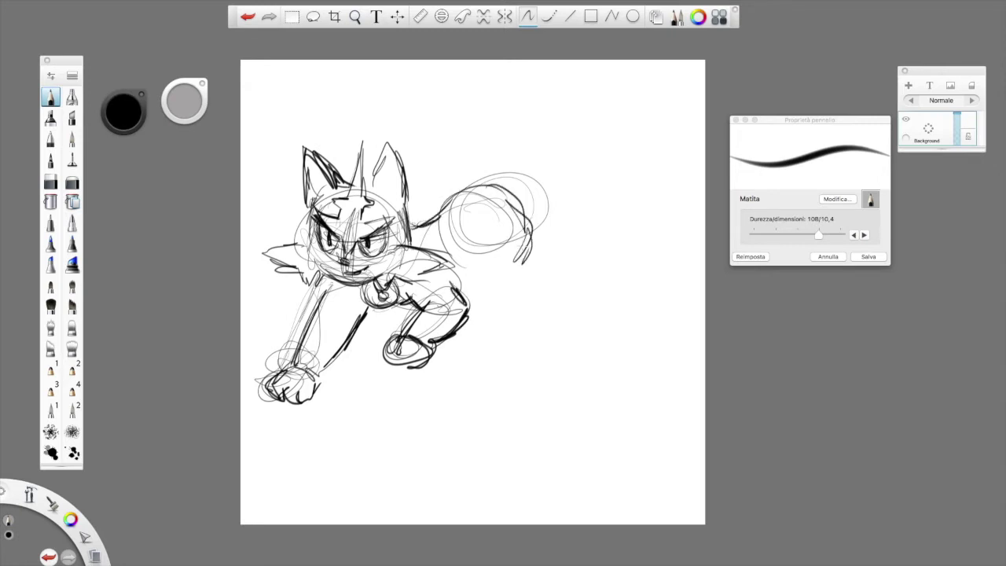
{"action": "mouse_move", "coordinate": [467, 253]}
{"action": "left_mouse_down"}
{"action": "mouse_move", "coordinate": [475, 290]}
{"action": "mouse_move", "coordinate": [518, 272]}
{"action": "mouse_move", "coordinate": [525, 250]}
{"action": "mouse_move", "coordinate": [554, 274]}
{"action": "mouse_move", "coordinate": [538, 264]}
{"action": "mouse_move", "coordinate": [535, 211]}
{"action": "mouse_move", "coordinate": [472, 186]}
{"action": "mouse_move", "coordinate": [531, 233]}
{"action": "left_mouse_up"}
{"action": "mouse_move", "coordinate": [470, 256]}
{"action": "left_mouse_down"}
{"action": "mouse_move", "coordinate": [470, 285]}
{"action": "mouse_move", "coordinate": [526, 298]}
{"action": "mouse_move", "coordinate": [543, 290]}
{"action": "left_mouse_up"}
{"action": "mouse_move", "coordinate": [481, 302]}
{"action": "left_mouse_down"}
{"action": "mouse_move", "coordinate": [534, 292]}
{"action": "mouse_move", "coordinate": [533, 328]}
{"action": "left_mouse_up"}
{"action": "left_click_drag", "start_coordinate": [528, 291], "coordinate": [542, 338]}
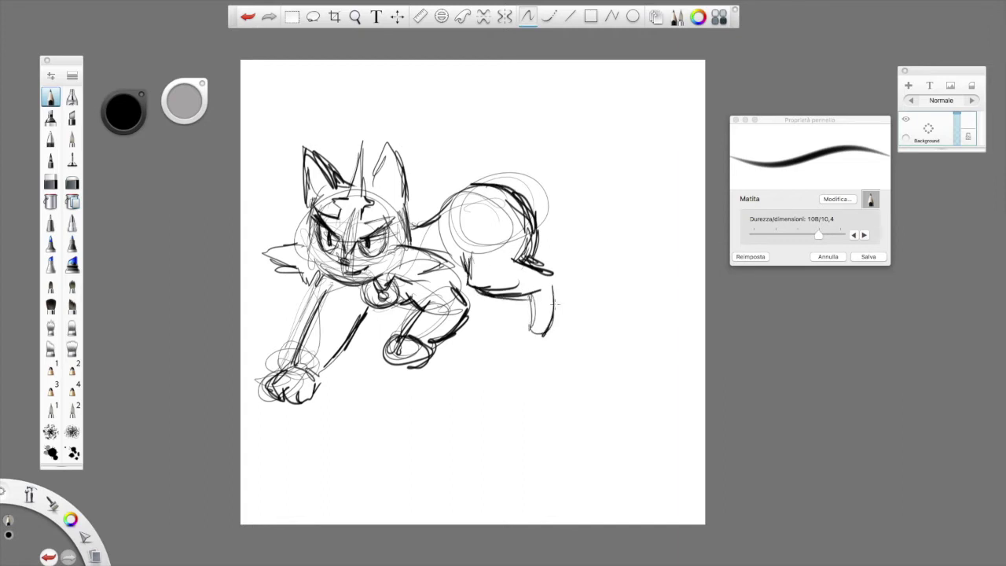
{"action": "mouse_move", "coordinate": [556, 282]}
{"action": "left_mouse_down"}
{"action": "mouse_move", "coordinate": [538, 346]}
{"action": "mouse_move", "coordinate": [538, 324]}
{"action": "left_mouse_up"}
Step: Add toes to the bent front paw and curved stripes around both front legs
{"action": "left_click_drag", "start_coordinate": [444, 364], "coordinate": [507, 322]}
{"action": "left_click_drag", "start_coordinate": [534, 297], "coordinate": [533, 338]}
{"action": "mouse_move", "coordinate": [418, 338]}
{"action": "left_mouse_down"}
{"action": "mouse_move", "coordinate": [391, 346]}
{"action": "mouse_move", "coordinate": [428, 361]}
{"action": "left_mouse_up"}
{"action": "mouse_move", "coordinate": [380, 359]}
{"action": "left_mouse_down"}
{"action": "mouse_move", "coordinate": [425, 369]}
{"action": "mouse_move", "coordinate": [380, 376]}
{"action": "mouse_move", "coordinate": [410, 374]}
{"action": "mouse_move", "coordinate": [429, 350]}
{"action": "mouse_move", "coordinate": [404, 322]}
{"action": "mouse_move", "coordinate": [431, 322]}
{"action": "mouse_move", "coordinate": [437, 343]}
{"action": "mouse_move", "coordinate": [451, 312]}
{"action": "mouse_move", "coordinate": [470, 300]}
{"action": "left_mouse_up"}
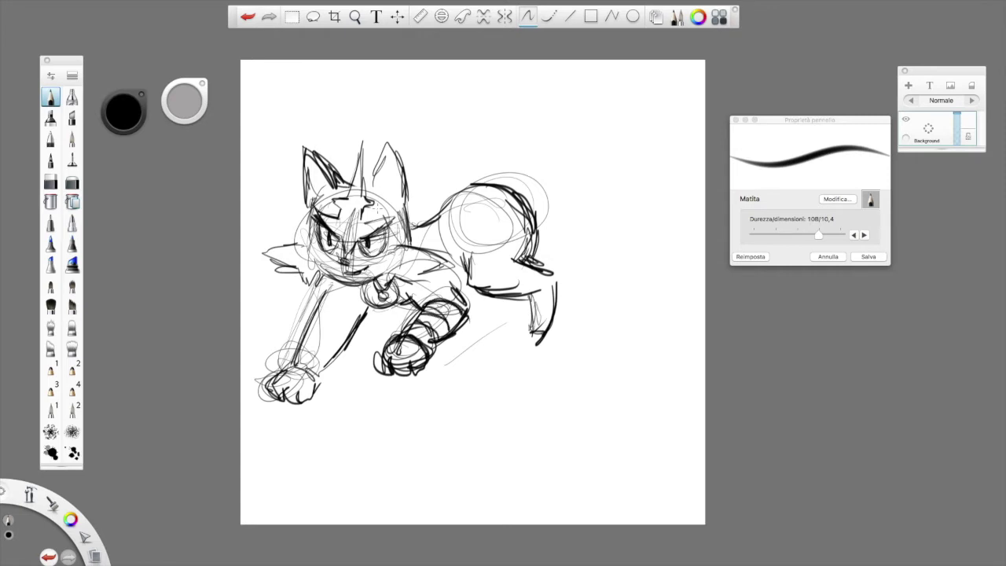
{"action": "mouse_move", "coordinate": [296, 350]}
{"action": "left_mouse_down"}
{"action": "mouse_move", "coordinate": [330, 367]}
{"action": "mouse_move", "coordinate": [338, 332]}
{"action": "mouse_move", "coordinate": [355, 318]}
{"action": "left_mouse_up"}
Step: Thicken the fur along the back and sketch a raised bushy tail with a jagged tip
{"action": "left_click_drag", "start_coordinate": [409, 231], "coordinate": [487, 179]}
{"action": "mouse_move", "coordinate": [407, 241]}
{"action": "left_mouse_down"}
{"action": "mouse_move", "coordinate": [457, 228]}
{"action": "mouse_move", "coordinate": [469, 202]}
{"action": "left_mouse_up"}
{"action": "left_click_drag", "start_coordinate": [432, 234], "coordinate": [528, 140]}
{"action": "mouse_move", "coordinate": [500, 181]}
{"action": "left_mouse_down"}
{"action": "mouse_move", "coordinate": [525, 82]}
{"action": "mouse_move", "coordinate": [563, 74]}
{"action": "mouse_move", "coordinate": [552, 143]}
{"action": "mouse_move", "coordinate": [513, 186]}
{"action": "left_mouse_up"}
Step: Enlarge and reposition the whole sketch so it fills the canvas
{"action": "key", "text": "v"}
{"action": "mouse_move", "coordinate": [488, 110]}
{"action": "left_mouse_down"}
{"action": "mouse_move", "coordinate": [528, 156]}
{"action": "mouse_move", "coordinate": [498, 157]}
{"action": "mouse_move", "coordinate": [581, 131]}
{"action": "left_mouse_up"}
{"action": "key", "text": "Escape"}
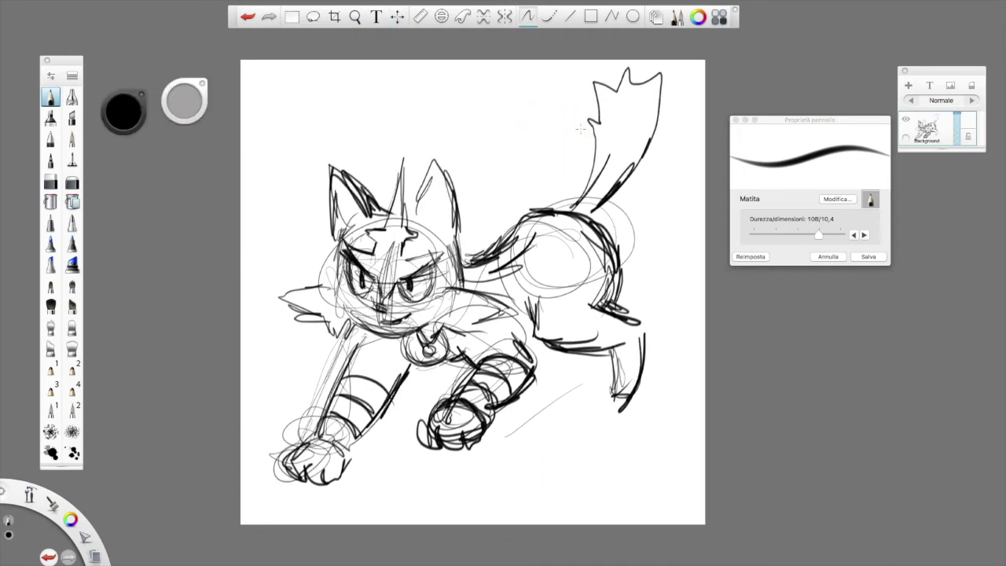
Step: Lower the Background sketch layer's opacity to a light grey and add a new layer above it
{"action": "left_click_drag", "start_coordinate": [955, 118], "coordinate": [957, 135]}
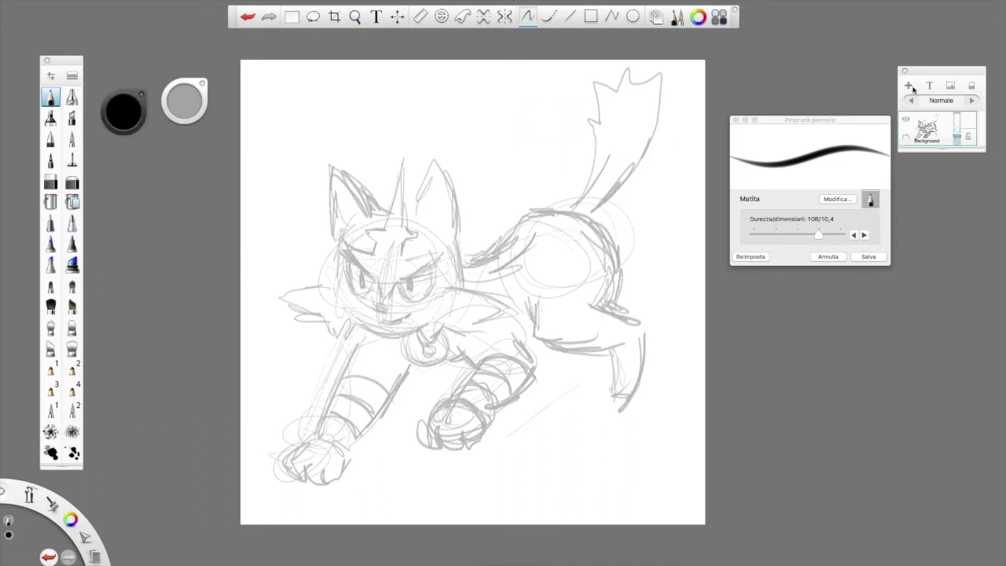
{"action": "left_click", "coordinate": [909, 86]}
Step: Ink the slanted brow outline and its central point between the eyes with the Matita 1 brush
{"action": "scroll", "coordinate": [372, 287], "scroll_direction": "up", "scroll_amount": 5}
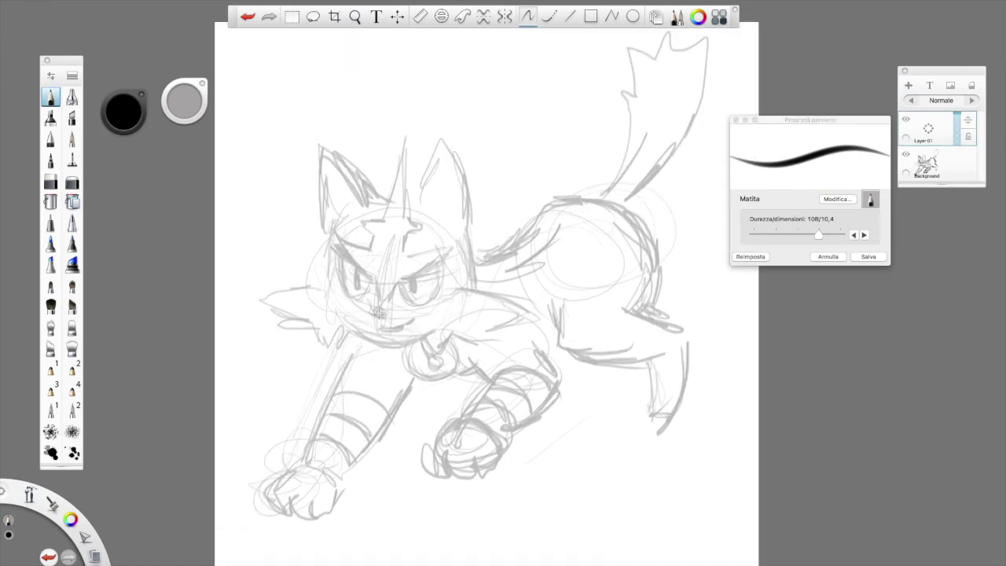
{"action": "scroll", "coordinate": [372, 287], "scroll_direction": "up", "scroll_amount": 1}
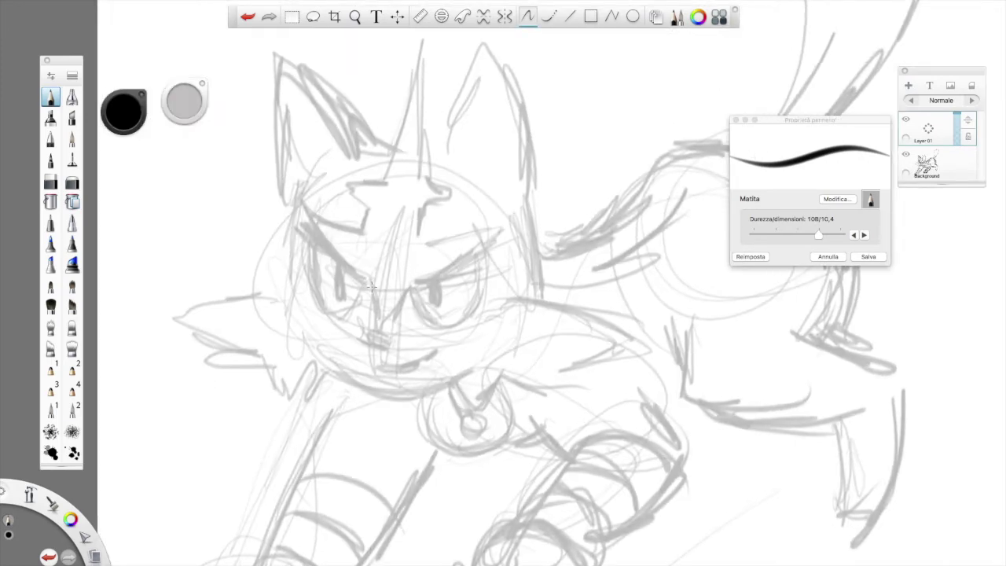
{"action": "scroll", "coordinate": [372, 287], "scroll_direction": "up", "scroll_amount": 5}
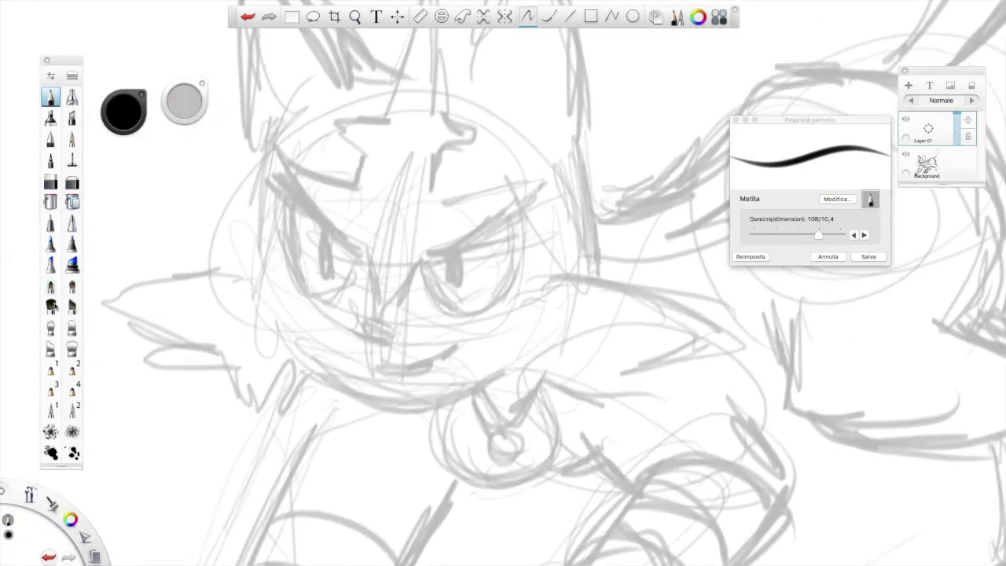
{"action": "left_click", "coordinate": [50, 367]}
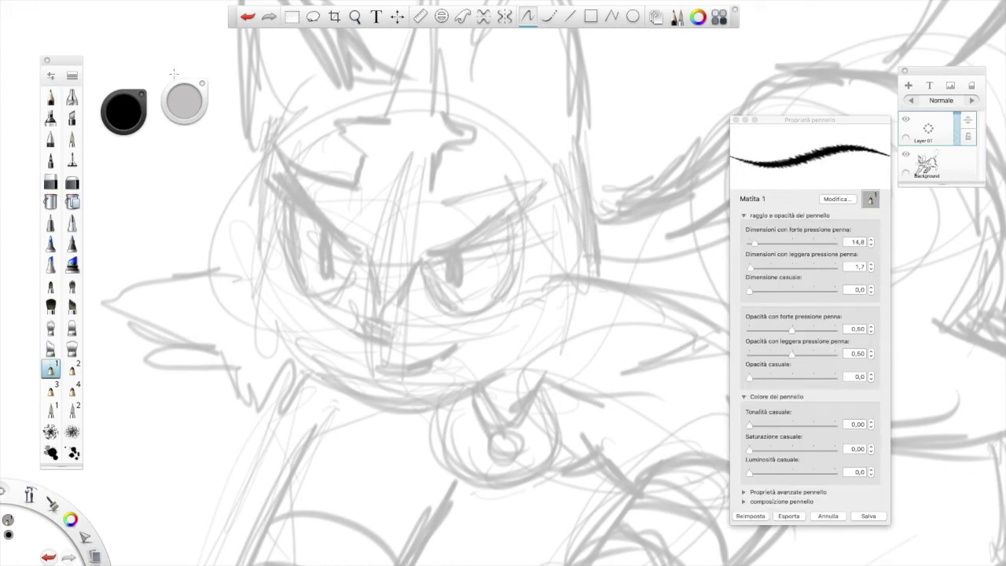
{"action": "mouse_move", "coordinate": [279, 169]}
{"action": "left_mouse_down"}
{"action": "mouse_move", "coordinate": [370, 249]}
{"action": "mouse_move", "coordinate": [379, 302]}
{"action": "mouse_move", "coordinate": [420, 256]}
{"action": "mouse_move", "coordinate": [542, 199]}
{"action": "left_mouse_up"}
{"action": "mouse_move", "coordinate": [287, 179]}
{"action": "left_mouse_down"}
{"action": "mouse_move", "coordinate": [270, 155]}
{"action": "mouse_move", "coordinate": [350, 190]}
{"action": "left_mouse_up"}
{"action": "mouse_move", "coordinate": [437, 201]}
{"action": "left_mouse_down"}
{"action": "mouse_move", "coordinate": [538, 182]}
{"action": "mouse_move", "coordinate": [537, 199]}
{"action": "left_mouse_up"}
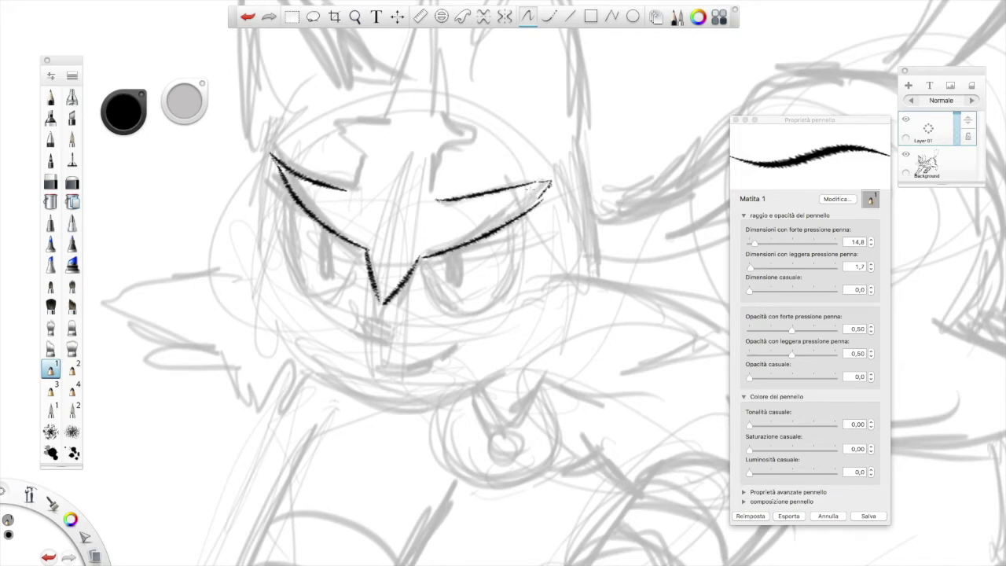
Step: Ink the jagged star-like marking on the forehead, joining its points to the brow outline
{"action": "left_click_drag", "start_coordinate": [355, 190], "coordinate": [363, 157]}
{"action": "left_click_drag", "start_coordinate": [434, 161], "coordinate": [439, 200]}
{"action": "mouse_move", "coordinate": [363, 158]}
{"action": "left_mouse_down"}
{"action": "mouse_move", "coordinate": [328, 116]}
{"action": "mouse_move", "coordinate": [393, 119]}
{"action": "left_mouse_up"}
{"action": "left_click_drag", "start_coordinate": [432, 166], "coordinate": [488, 153]}
{"action": "left_click_drag", "start_coordinate": [446, 126], "coordinate": [493, 147]}
{"action": "left_click_drag", "start_coordinate": [458, 116], "coordinate": [372, 249]}
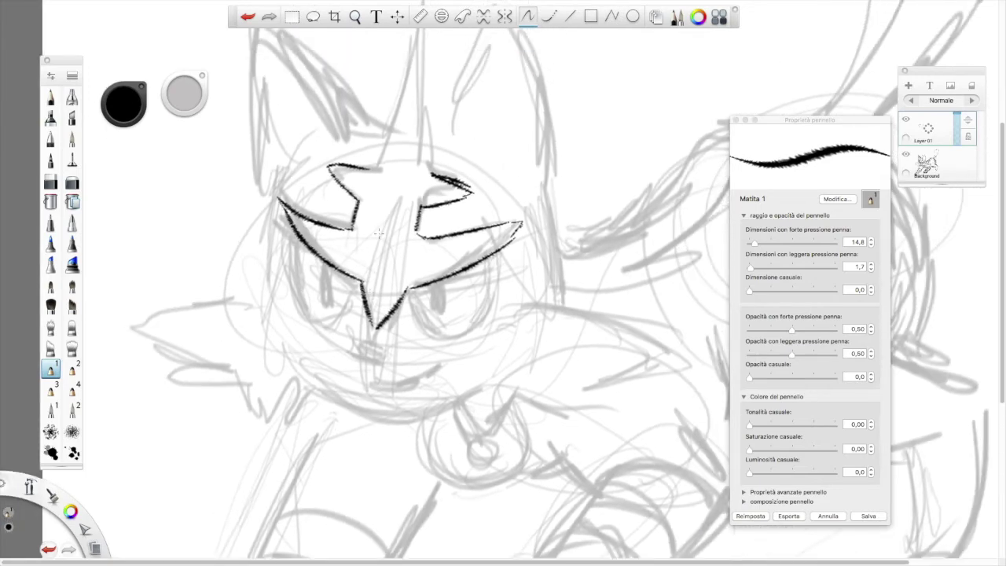
Step: Ink the tall pointed horn rising from the forehead marking and connect its base to the marking's upper points
{"action": "scroll", "coordinate": [379, 233], "scroll_direction": "up", "scroll_amount": 5}
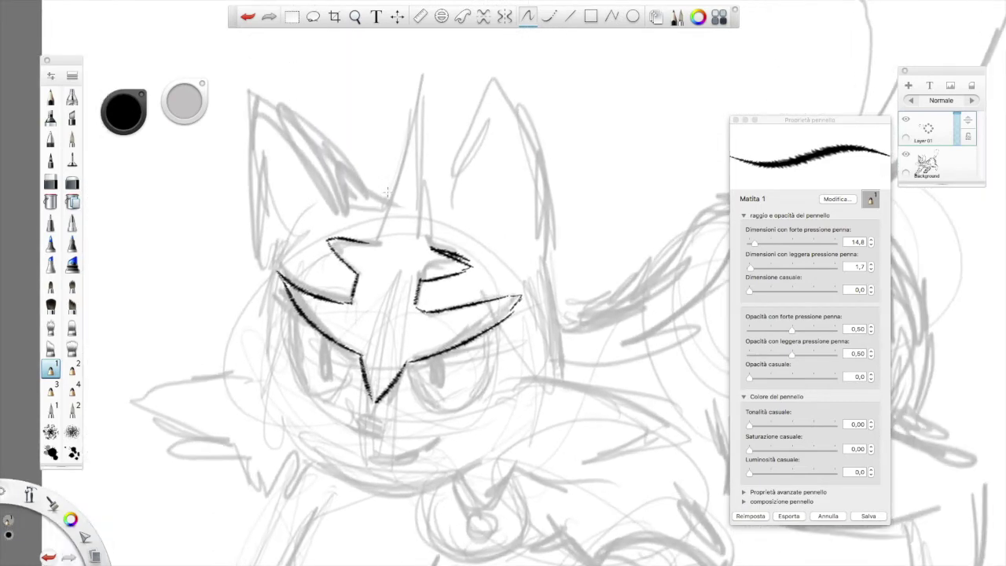
{"action": "mouse_move", "coordinate": [352, 240]}
{"action": "left_mouse_down"}
{"action": "mouse_move", "coordinate": [380, 241]}
{"action": "mouse_move", "coordinate": [417, 73]}
{"action": "left_mouse_up"}
{"action": "left_click_drag", "start_coordinate": [420, 51], "coordinate": [432, 176]}
{"action": "left_click_drag", "start_coordinate": [429, 115], "coordinate": [428, 253]}
{"action": "mouse_move", "coordinate": [428, 175]}
{"action": "left_mouse_down"}
{"action": "mouse_move", "coordinate": [429, 247]}
{"action": "mouse_move", "coordinate": [384, 232]}
{"action": "mouse_move", "coordinate": [465, 262]}
{"action": "left_mouse_up"}
{"action": "left_click_drag", "start_coordinate": [379, 239], "coordinate": [330, 241]}
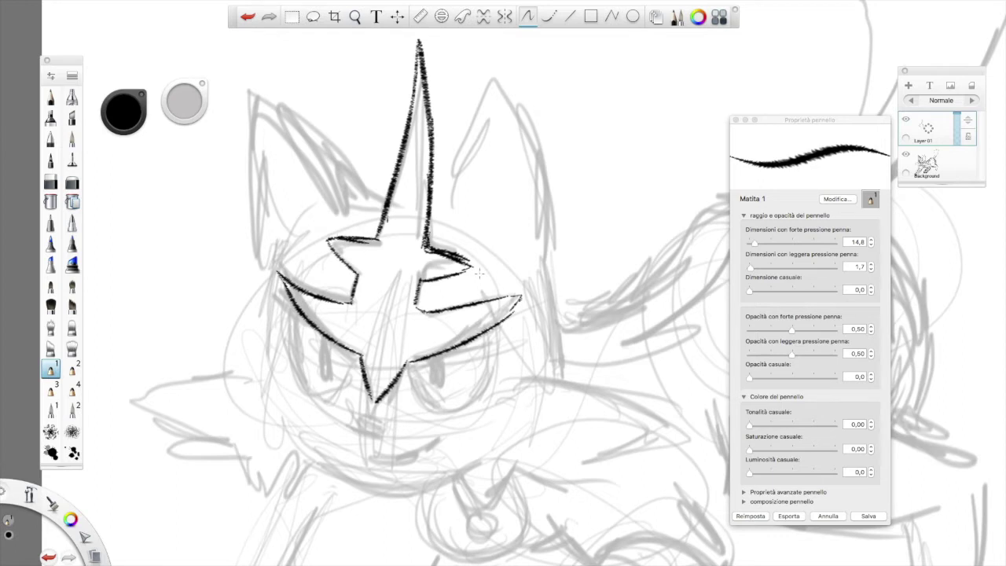
Step: Ink the outlines of both eyes beneath the brow and fill in narrow vertical pupils
{"action": "mouse_move", "coordinate": [294, 311]}
{"action": "left_mouse_down"}
{"action": "mouse_move", "coordinate": [333, 387]}
{"action": "mouse_move", "coordinate": [316, 357]}
{"action": "mouse_move", "coordinate": [326, 394]}
{"action": "mouse_move", "coordinate": [358, 363]}
{"action": "left_mouse_up"}
{"action": "mouse_move", "coordinate": [319, 399]}
{"action": "left_mouse_down"}
{"action": "mouse_move", "coordinate": [358, 363]}
{"action": "mouse_move", "coordinate": [441, 408]}
{"action": "mouse_move", "coordinate": [495, 350]}
{"action": "mouse_move", "coordinate": [496, 332]}
{"action": "left_mouse_up"}
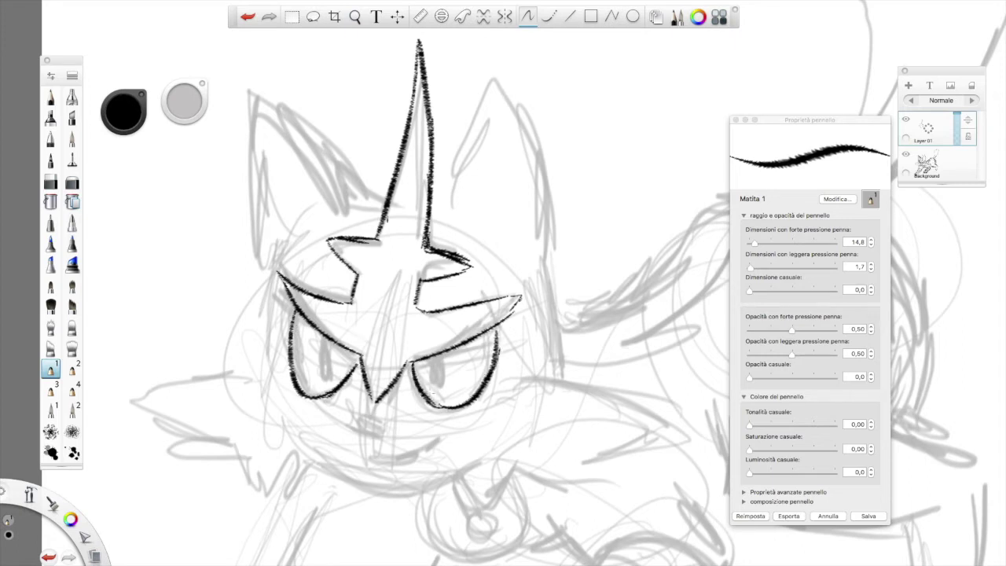
{"action": "mouse_move", "coordinate": [435, 366]}
{"action": "left_mouse_down"}
{"action": "mouse_move", "coordinate": [437, 389]}
{"action": "mouse_move", "coordinate": [440, 363]}
{"action": "left_mouse_up"}
{"action": "mouse_move", "coordinate": [320, 344]}
{"action": "left_mouse_down"}
{"action": "mouse_move", "coordinate": [323, 378]}
{"action": "mouse_move", "coordinate": [322, 331]}
{"action": "mouse_move", "coordinate": [306, 392]}
{"action": "mouse_move", "coordinate": [330, 395]}
{"action": "mouse_move", "coordinate": [288, 338]}
{"action": "mouse_move", "coordinate": [297, 391]}
{"action": "left_mouse_up"}
{"action": "mouse_move", "coordinate": [287, 341]}
{"action": "left_mouse_down"}
{"action": "mouse_move", "coordinate": [322, 395]}
{"action": "mouse_move", "coordinate": [338, 389]}
{"action": "left_mouse_up"}
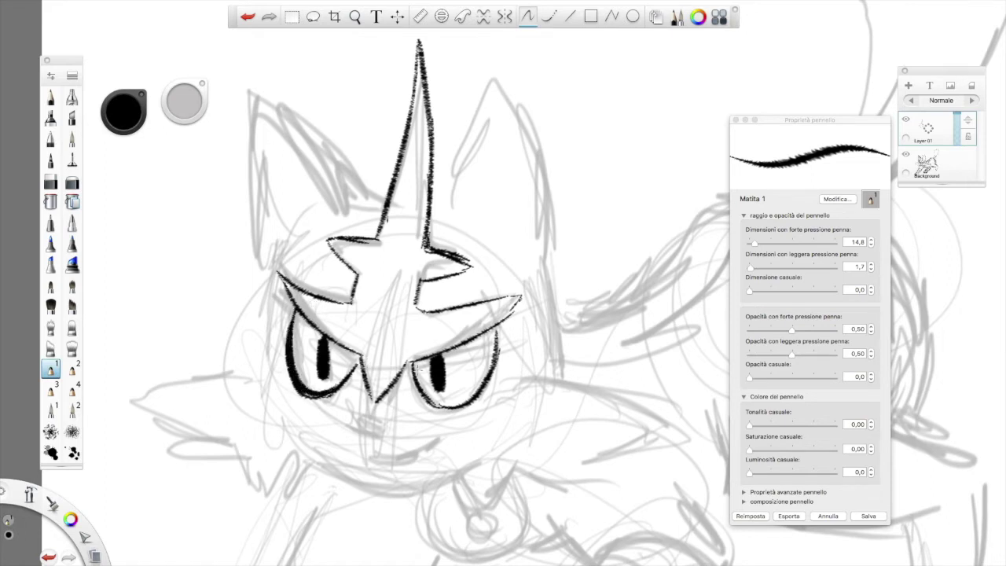
Step: Thicken the curved outlines of both eyes with heavy black strokes
{"action": "left_click_drag", "start_coordinate": [310, 395], "coordinate": [361, 362]}
{"action": "left_click_drag", "start_coordinate": [292, 305], "coordinate": [288, 385]}
{"action": "left_click_drag", "start_coordinate": [284, 324], "coordinate": [311, 397]}
{"action": "mouse_move", "coordinate": [407, 363]}
{"action": "left_mouse_down"}
{"action": "mouse_move", "coordinate": [416, 395]}
{"action": "mouse_move", "coordinate": [457, 410]}
{"action": "mouse_move", "coordinate": [486, 383]}
{"action": "mouse_move", "coordinate": [497, 342]}
{"action": "mouse_move", "coordinate": [488, 383]}
{"action": "left_mouse_up"}
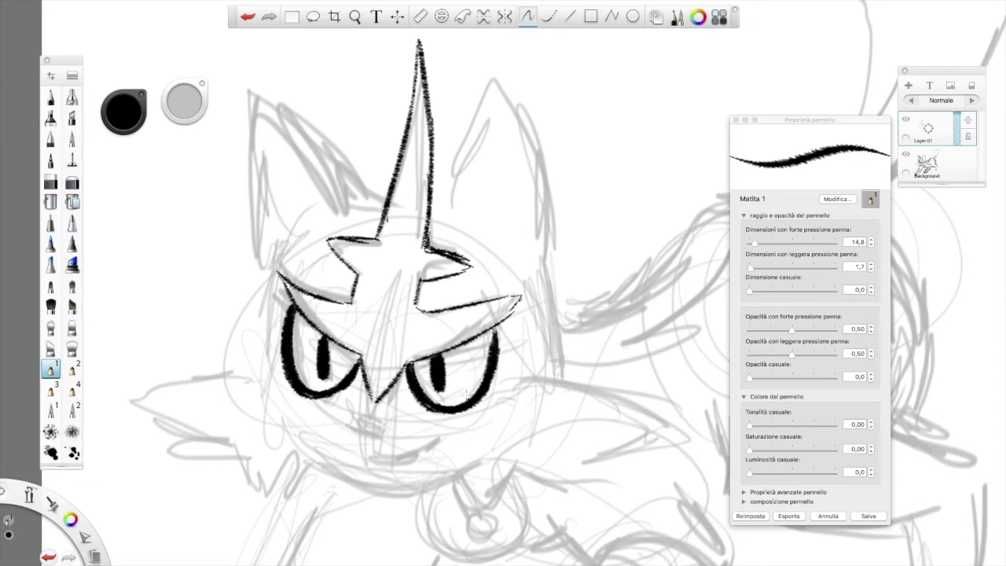
Step: Ink the muzzle and nose between the eyes and a smirking mouth with a small fang
{"action": "left_click_drag", "start_coordinate": [350, 414], "coordinate": [382, 423]}
{"action": "mouse_move", "coordinate": [336, 393]}
{"action": "left_mouse_down"}
{"action": "mouse_move", "coordinate": [350, 417]}
{"action": "mouse_move", "coordinate": [388, 424]}
{"action": "mouse_move", "coordinate": [423, 398]}
{"action": "left_mouse_up"}
{"action": "mouse_move", "coordinate": [351, 417]}
{"action": "left_mouse_down"}
{"action": "mouse_move", "coordinate": [371, 433]}
{"action": "mouse_move", "coordinate": [399, 419]}
{"action": "mouse_move", "coordinate": [368, 434]}
{"action": "left_mouse_up"}
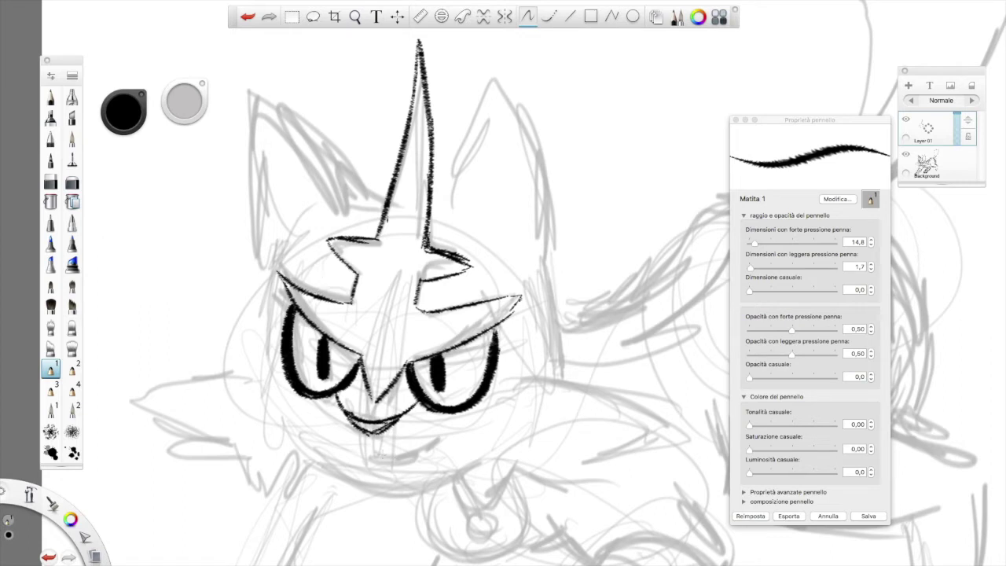
{"action": "left_click_drag", "start_coordinate": [370, 451], "coordinate": [437, 431]}
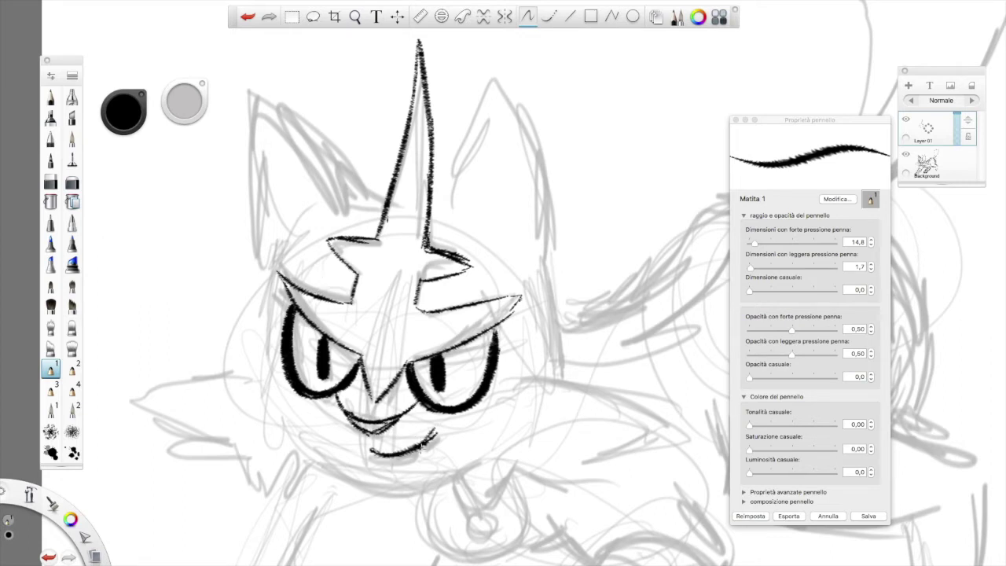
{"action": "mouse_move", "coordinate": [369, 446]}
{"action": "left_mouse_down"}
{"action": "mouse_move", "coordinate": [429, 448]}
{"action": "mouse_move", "coordinate": [434, 417]}
{"action": "left_mouse_up"}
{"action": "left_click_drag", "start_coordinate": [413, 451], "coordinate": [423, 463]}
Step: Ink both sides of the head and the ear to the right of the horn, including its jagged inner fur
{"action": "left_click_drag", "start_coordinate": [258, 374], "coordinate": [292, 230]}
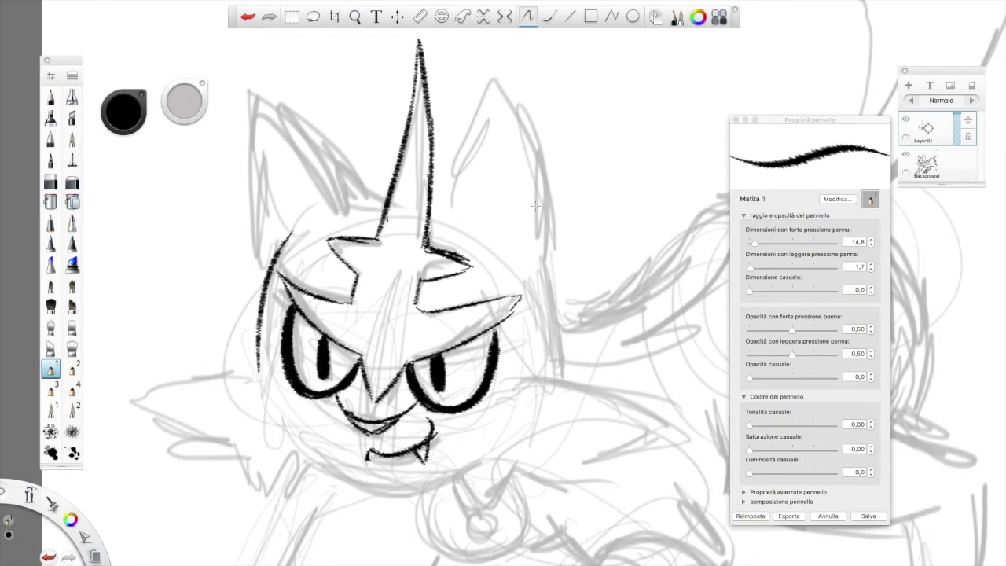
{"action": "mouse_move", "coordinate": [503, 79]}
{"action": "left_mouse_down"}
{"action": "mouse_move", "coordinate": [547, 187]}
{"action": "mouse_move", "coordinate": [552, 375]}
{"action": "left_mouse_up"}
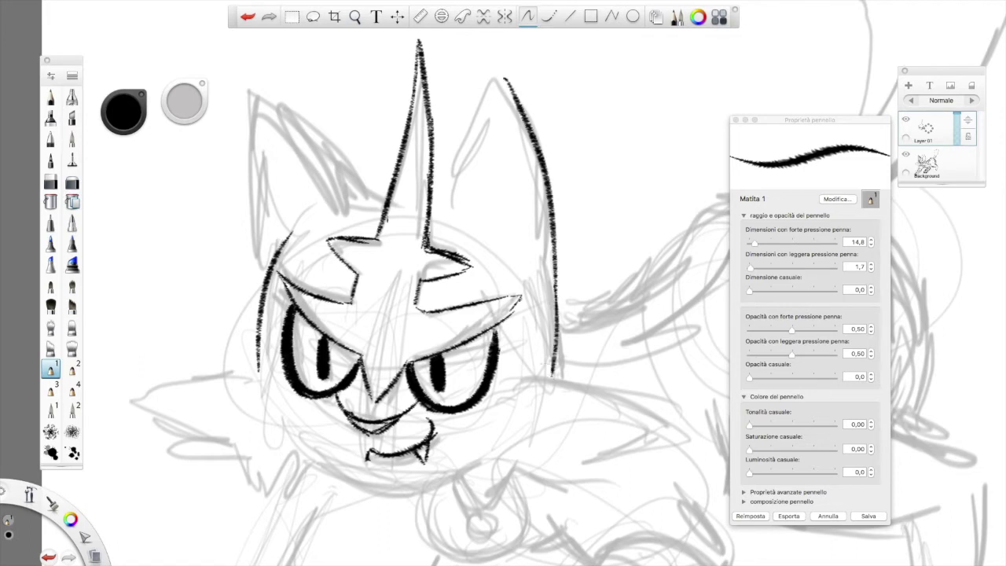
{"action": "left_click_drag", "start_coordinate": [440, 228], "coordinate": [507, 75]}
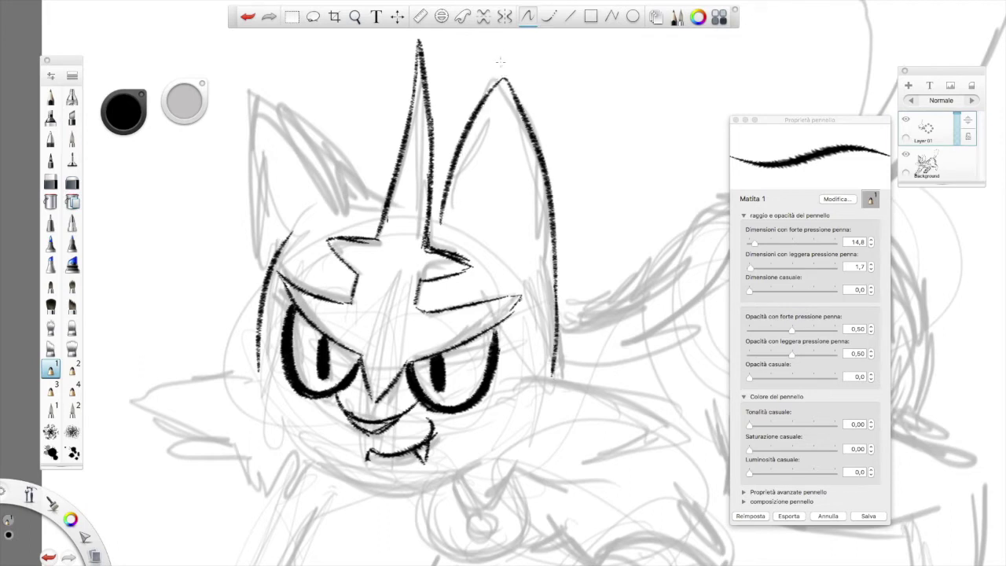
{"action": "mouse_move", "coordinate": [472, 214]}
{"action": "left_mouse_down"}
{"action": "mouse_move", "coordinate": [513, 230]}
{"action": "mouse_move", "coordinate": [514, 242]}
{"action": "mouse_move", "coordinate": [475, 178]}
{"action": "mouse_move", "coordinate": [489, 211]}
{"action": "mouse_move", "coordinate": [517, 214]}
{"action": "mouse_move", "coordinate": [512, 245]}
{"action": "left_mouse_up"}
{"action": "key", "text": "ctrl+z"}
{"action": "left_click", "coordinate": [438, 206]}
Step: Ink the ear to the left of the horn with its pointed inner fur and the line joining it to the head
{"action": "mouse_move", "coordinate": [278, 247]}
{"action": "left_mouse_down"}
{"action": "mouse_move", "coordinate": [247, 103]}
{"action": "mouse_move", "coordinate": [341, 151]}
{"action": "mouse_move", "coordinate": [372, 201]}
{"action": "mouse_move", "coordinate": [387, 202]}
{"action": "left_mouse_up"}
{"action": "left_click_drag", "start_coordinate": [267, 181], "coordinate": [297, 202]}
{"action": "left_click_drag", "start_coordinate": [284, 137], "coordinate": [299, 201]}
{"action": "left_click_drag", "start_coordinate": [287, 136], "coordinate": [336, 201]}
{"action": "left_click_drag", "start_coordinate": [310, 228], "coordinate": [347, 203]}
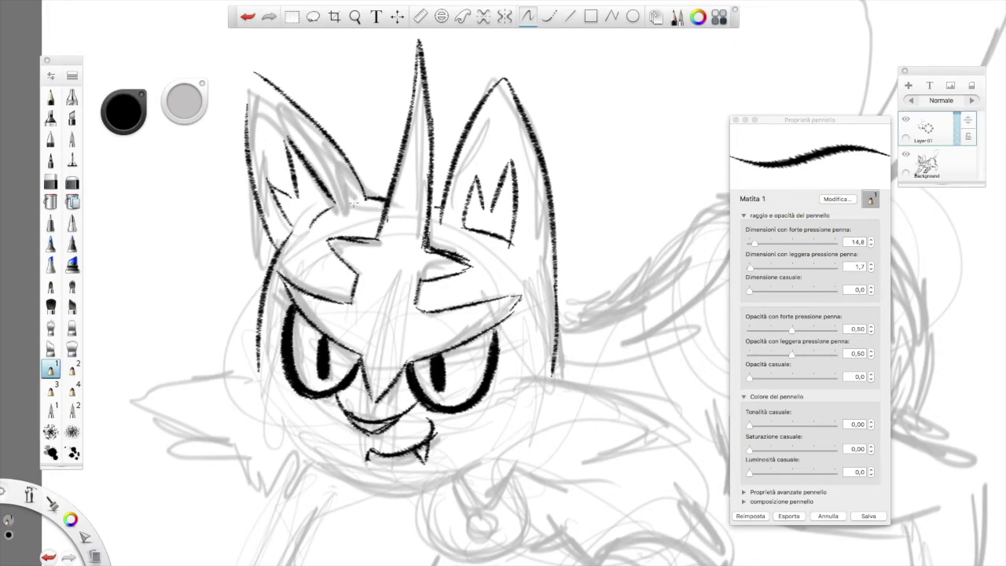
{"action": "scroll", "coordinate": [353, 202], "scroll_direction": "down", "scroll_amount": 5}
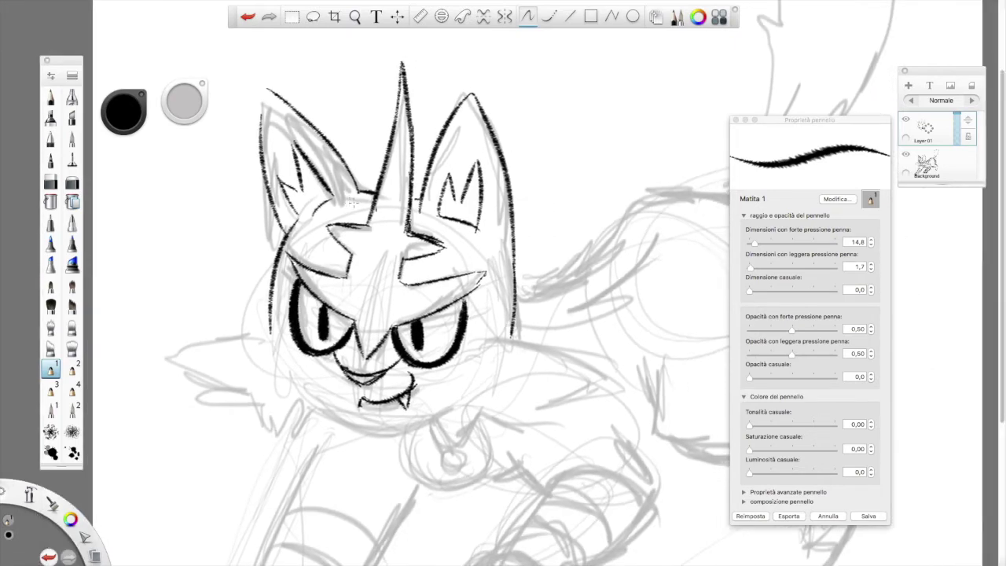
Step: Ink the pointed cheek fur on the side of the face below the notched ear and start the curved chin line
{"action": "scroll", "coordinate": [356, 203], "scroll_direction": "up", "scroll_amount": 2}
{"action": "scroll", "coordinate": [316, 200], "scroll_direction": "up", "scroll_amount": 3}
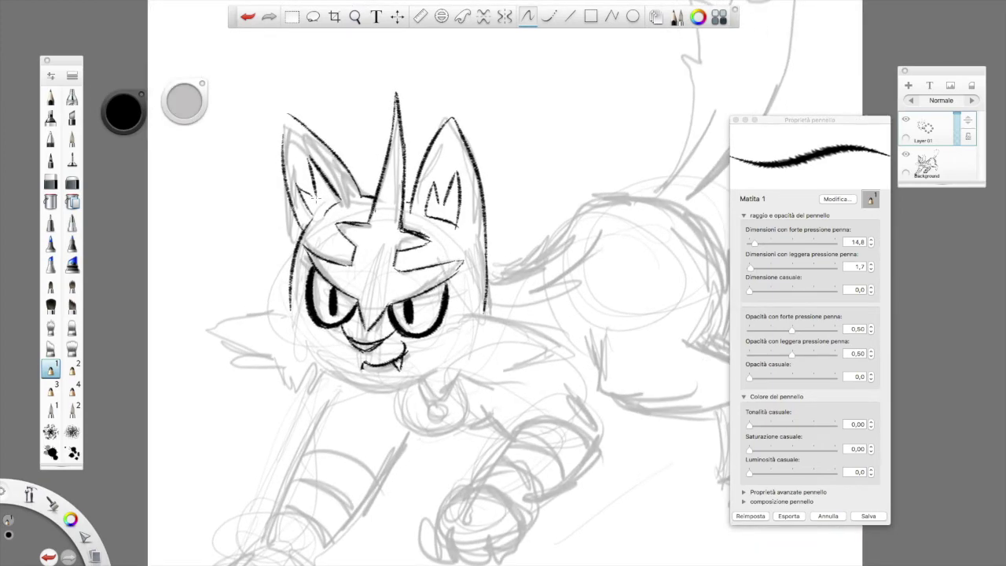
{"action": "left_click_drag", "start_coordinate": [210, 318], "coordinate": [299, 313]}
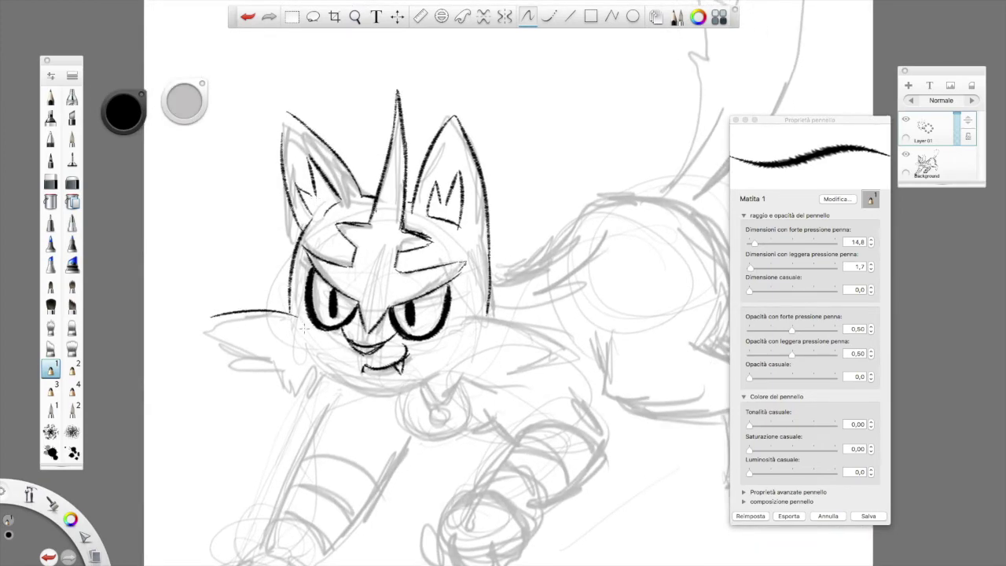
{"action": "mouse_move", "coordinate": [210, 318]}
{"action": "left_mouse_down"}
{"action": "mouse_move", "coordinate": [267, 352]}
{"action": "mouse_move", "coordinate": [233, 363]}
{"action": "mouse_move", "coordinate": [283, 369]}
{"action": "mouse_move", "coordinate": [295, 406]}
{"action": "mouse_move", "coordinate": [317, 370]}
{"action": "mouse_move", "coordinate": [421, 383]}
{"action": "left_mouse_up"}
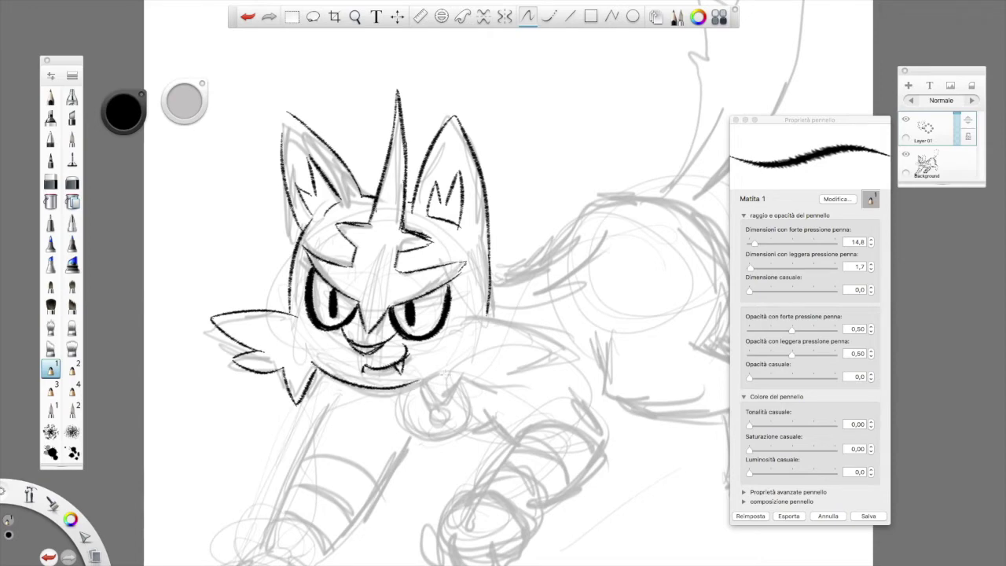
Step: Finish the chin line and ink the pointed cheek fur on the side of the face nearest the body
{"action": "left_click_drag", "start_coordinate": [412, 383], "coordinate": [445, 367]}
{"action": "mouse_move", "coordinate": [446, 323]}
{"action": "left_mouse_down"}
{"action": "mouse_move", "coordinate": [528, 319]}
{"action": "mouse_move", "coordinate": [563, 349]}
{"action": "left_mouse_up"}
{"action": "left_click_drag", "start_coordinate": [501, 355], "coordinate": [571, 357]}
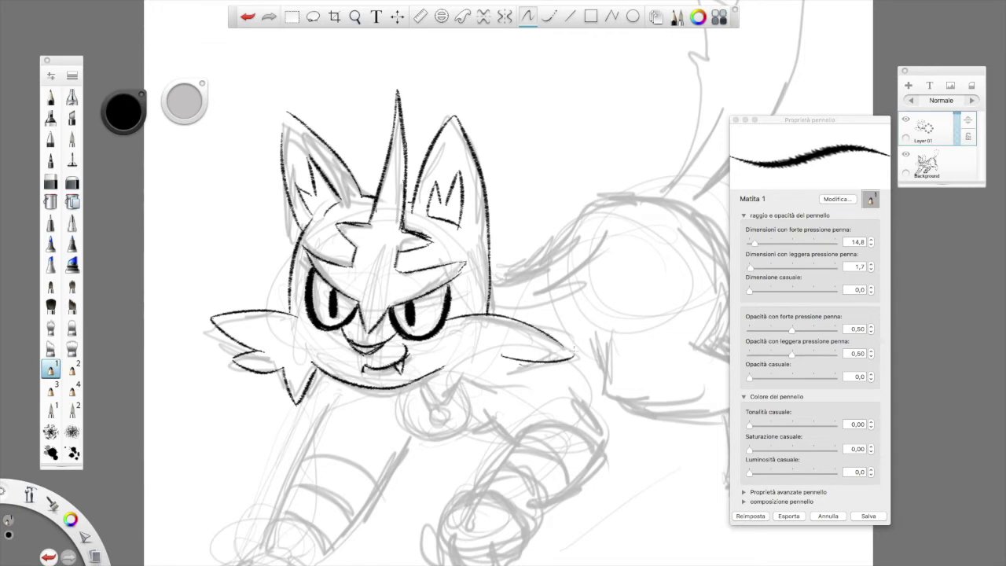
{"action": "left_click_drag", "start_coordinate": [470, 369], "coordinate": [545, 379]}
{"action": "mouse_move", "coordinate": [432, 377]}
{"action": "left_mouse_down"}
{"action": "mouse_move", "coordinate": [459, 401]}
{"action": "mouse_move", "coordinate": [477, 374]}
{"action": "left_mouse_up"}
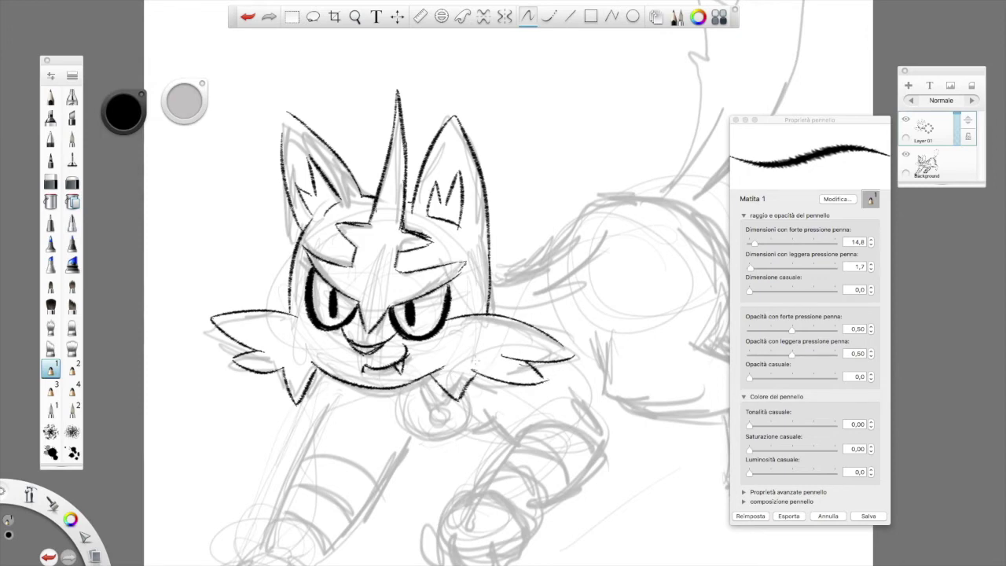
Step: Add inner fur strokes to the lowest tuft of the cheek fur farthest from the body
{"action": "scroll", "coordinate": [464, 313], "scroll_direction": "down", "scroll_amount": 1}
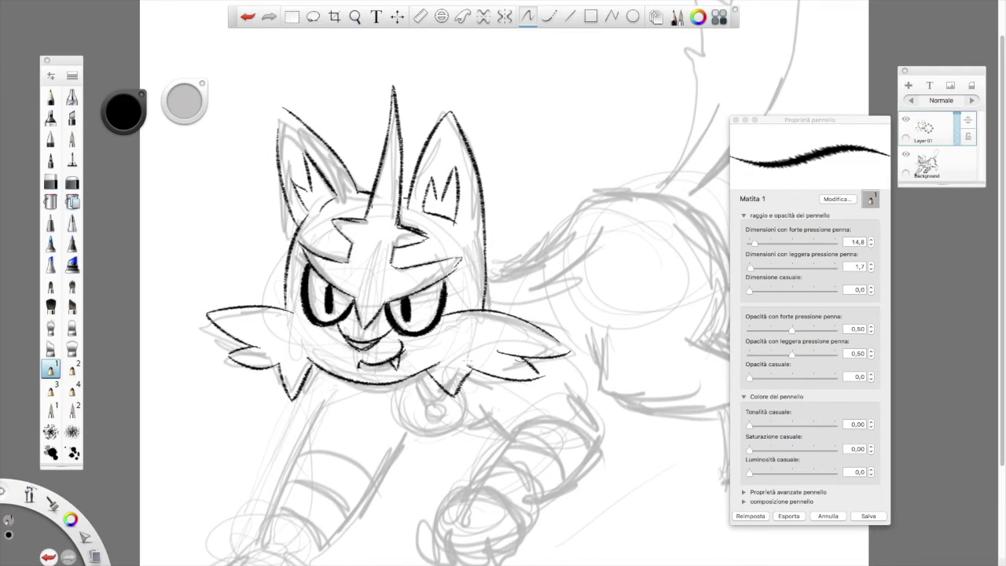
{"action": "mouse_move", "coordinate": [287, 397]}
{"action": "left_mouse_down"}
{"action": "mouse_move", "coordinate": [285, 385]}
{"action": "mouse_move", "coordinate": [299, 393]}
{"action": "mouse_move", "coordinate": [288, 370]}
{"action": "left_mouse_up"}
{"action": "mouse_move", "coordinate": [283, 362]}
{"action": "left_mouse_down"}
{"action": "mouse_move", "coordinate": [298, 398]}
{"action": "mouse_move", "coordinate": [309, 369]}
{"action": "left_mouse_up"}
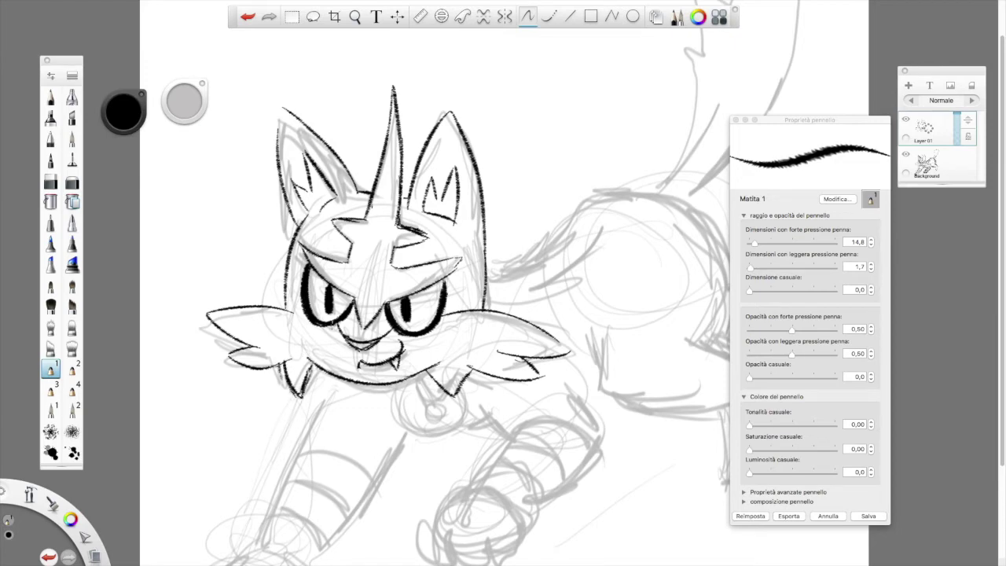
Step: Ink the outstretched front leg with its toed paw and the round bell under the chin
{"action": "scroll", "coordinate": [330, 320], "scroll_direction": "down", "scroll_amount": 5}
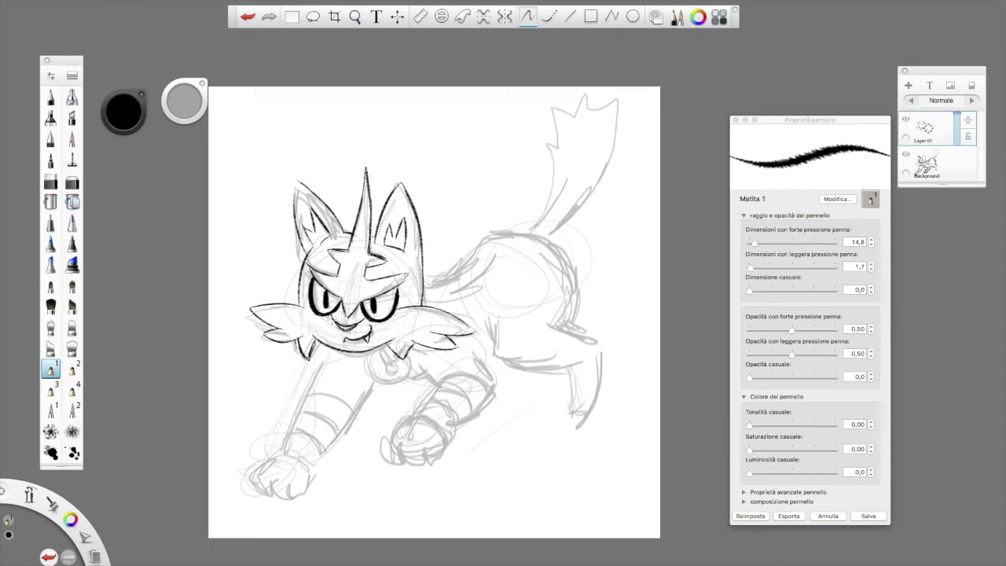
{"action": "scroll", "coordinate": [333, 318], "scroll_direction": "up", "scroll_amount": 2}
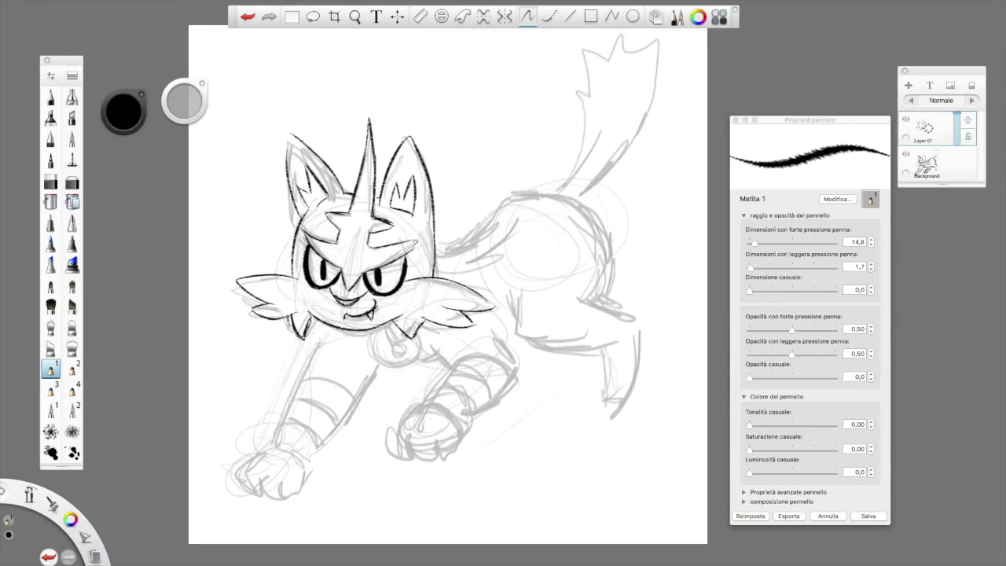
{"action": "mouse_move", "coordinate": [330, 325]}
{"action": "left_mouse_down"}
{"action": "mouse_move", "coordinate": [277, 455]}
{"action": "mouse_move", "coordinate": [301, 470]}
{"action": "mouse_move", "coordinate": [377, 368]}
{"action": "left_mouse_up"}
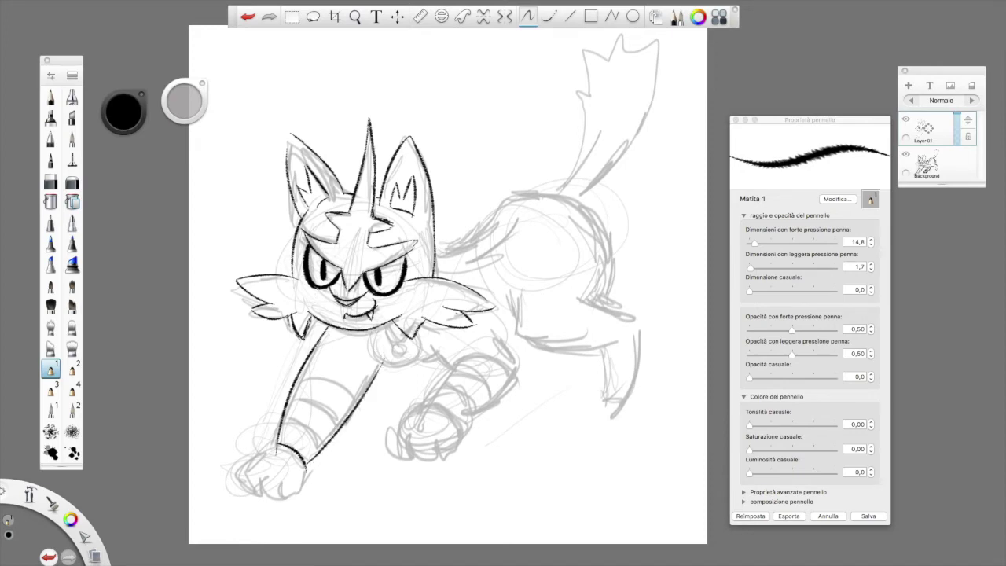
{"action": "mouse_move", "coordinate": [382, 329]}
{"action": "left_mouse_down"}
{"action": "mouse_move", "coordinate": [407, 358]}
{"action": "mouse_move", "coordinate": [398, 370]}
{"action": "mouse_move", "coordinate": [414, 362]}
{"action": "mouse_move", "coordinate": [403, 355]}
{"action": "left_mouse_up"}
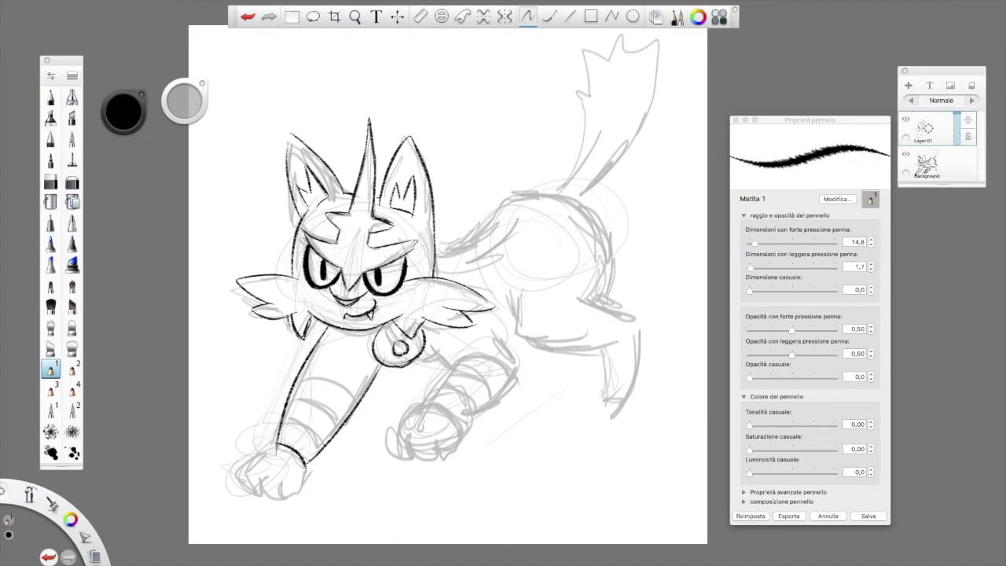
{"action": "mouse_move", "coordinate": [275, 445]}
{"action": "left_mouse_down"}
{"action": "mouse_move", "coordinate": [235, 478]}
{"action": "mouse_move", "coordinate": [250, 496]}
{"action": "mouse_move", "coordinate": [258, 472]}
{"action": "mouse_move", "coordinate": [251, 494]}
{"action": "mouse_move", "coordinate": [274, 499]}
{"action": "mouse_move", "coordinate": [307, 470]}
{"action": "left_mouse_up"}
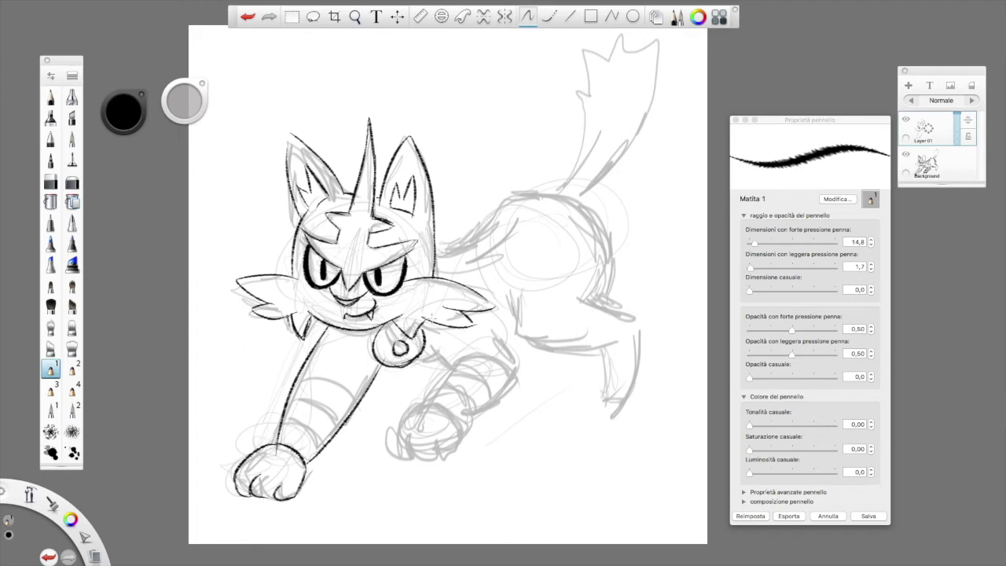
Step: Ink the chest line and the bent front leg with its paw, redrawing the leg's lower outer contour
{"action": "left_click_drag", "start_coordinate": [410, 349], "coordinate": [455, 368]}
{"action": "left_click_drag", "start_coordinate": [424, 400], "coordinate": [492, 353]}
{"action": "mouse_move", "coordinate": [410, 400]}
{"action": "left_mouse_down"}
{"action": "mouse_move", "coordinate": [402, 456]}
{"action": "mouse_move", "coordinate": [444, 462]}
{"action": "mouse_move", "coordinate": [518, 374]}
{"action": "left_mouse_up"}
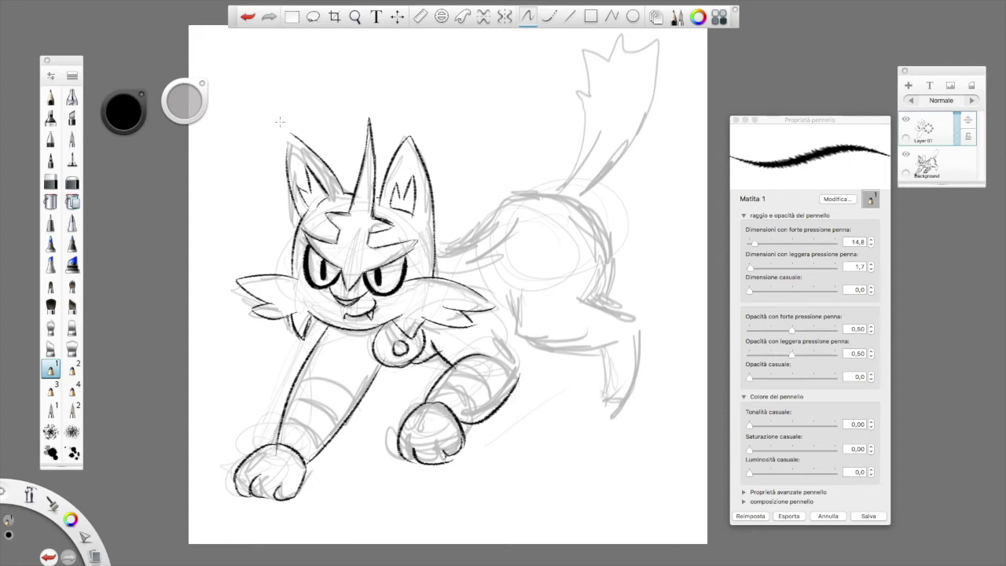
{"action": "key", "text": "super+z"}
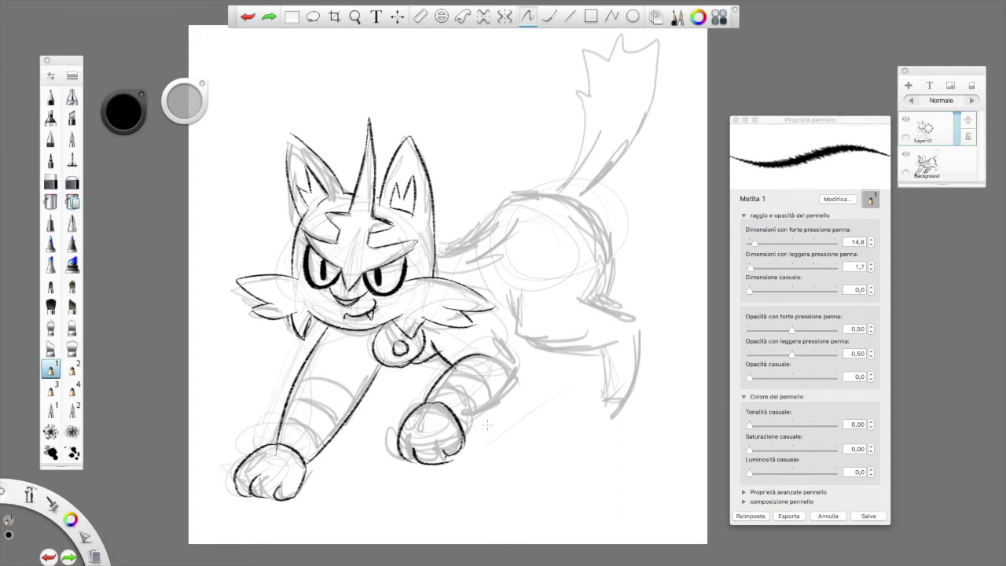
{"action": "left_click_drag", "start_coordinate": [460, 423], "coordinate": [517, 376]}
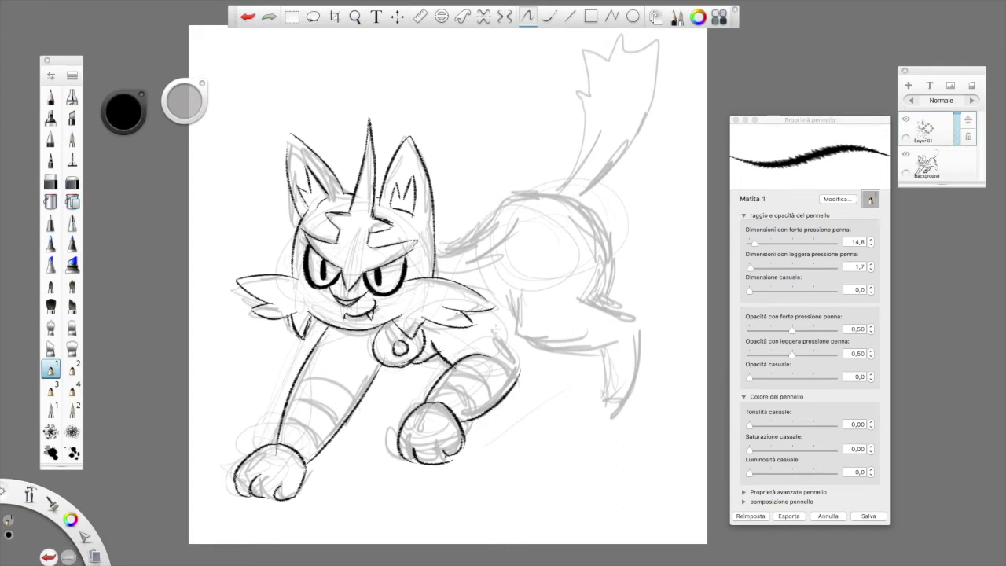
Step: Ink the shoulder, the belly line and the hind leg down to its foot
{"action": "left_click_drag", "start_coordinate": [492, 310], "coordinate": [521, 379]}
{"action": "mouse_move", "coordinate": [522, 297]}
{"action": "left_mouse_down"}
{"action": "mouse_move", "coordinate": [580, 345]}
{"action": "mouse_move", "coordinate": [620, 346]}
{"action": "mouse_move", "coordinate": [603, 404]}
{"action": "mouse_move", "coordinate": [629, 399]}
{"action": "mouse_move", "coordinate": [639, 323]}
{"action": "left_mouse_up"}
{"action": "mouse_move", "coordinate": [606, 232]}
{"action": "left_mouse_down"}
{"action": "mouse_move", "coordinate": [605, 302]}
{"action": "mouse_move", "coordinate": [640, 334]}
{"action": "left_mouse_up"}
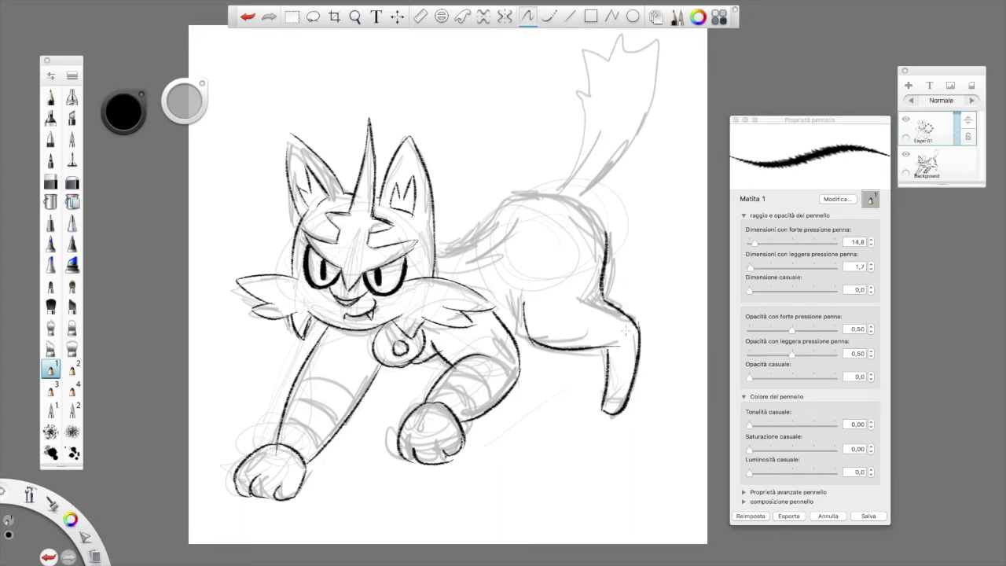
Step: Ink the arched back and rump, the curved line along the flank and the short thigh crease
{"action": "mouse_move", "coordinate": [437, 253]}
{"action": "left_mouse_down"}
{"action": "mouse_move", "coordinate": [460, 244]}
{"action": "mouse_move", "coordinate": [491, 209]}
{"action": "mouse_move", "coordinate": [550, 198]}
{"action": "left_mouse_up"}
{"action": "mouse_move", "coordinate": [494, 211]}
{"action": "left_mouse_down"}
{"action": "mouse_move", "coordinate": [572, 190]}
{"action": "mouse_move", "coordinate": [594, 217]}
{"action": "mouse_move", "coordinate": [606, 267]}
{"action": "left_mouse_up"}
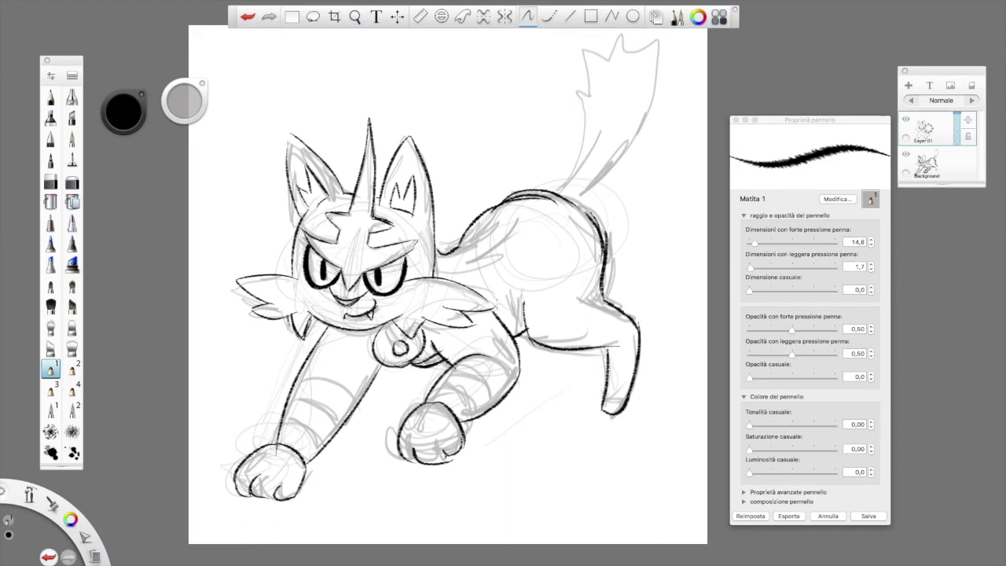
{"action": "mouse_move", "coordinate": [491, 307]}
{"action": "left_mouse_down"}
{"action": "mouse_move", "coordinate": [541, 261]}
{"action": "mouse_move", "coordinate": [614, 242]}
{"action": "left_mouse_up"}
{"action": "left_click_drag", "start_coordinate": [523, 269], "coordinate": [536, 247]}
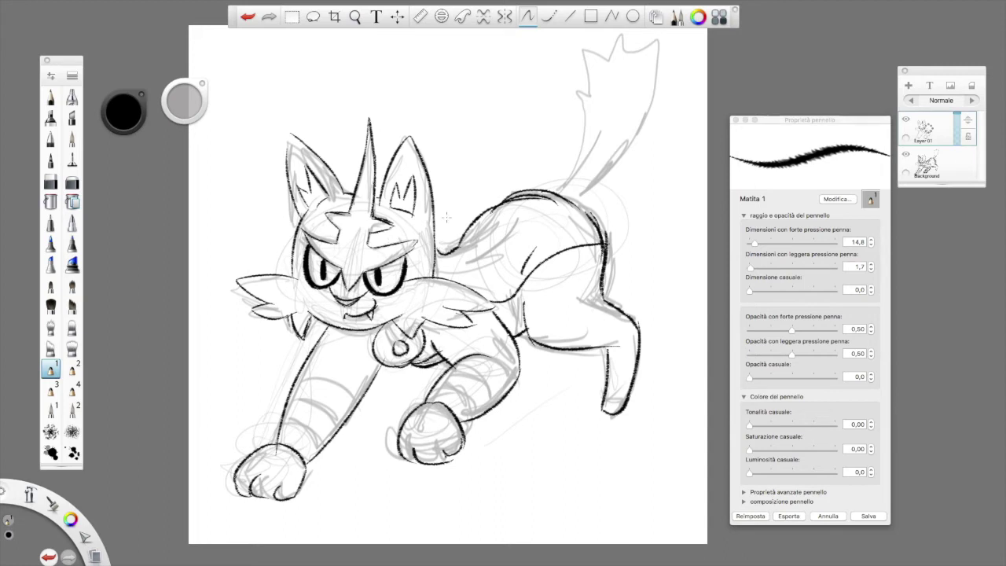
Step: Draw three solid black claws on each front paw
{"action": "mouse_move", "coordinate": [237, 480]}
{"action": "left_mouse_down"}
{"action": "mouse_move", "coordinate": [234, 492]}
{"action": "mouse_move", "coordinate": [280, 504]}
{"action": "left_mouse_up"}
{"action": "mouse_move", "coordinate": [412, 454]}
{"action": "left_mouse_down"}
{"action": "mouse_move", "coordinate": [405, 470]}
{"action": "mouse_move", "coordinate": [436, 471]}
{"action": "left_mouse_up"}
{"action": "left_click_drag", "start_coordinate": [459, 451], "coordinate": [457, 462]}
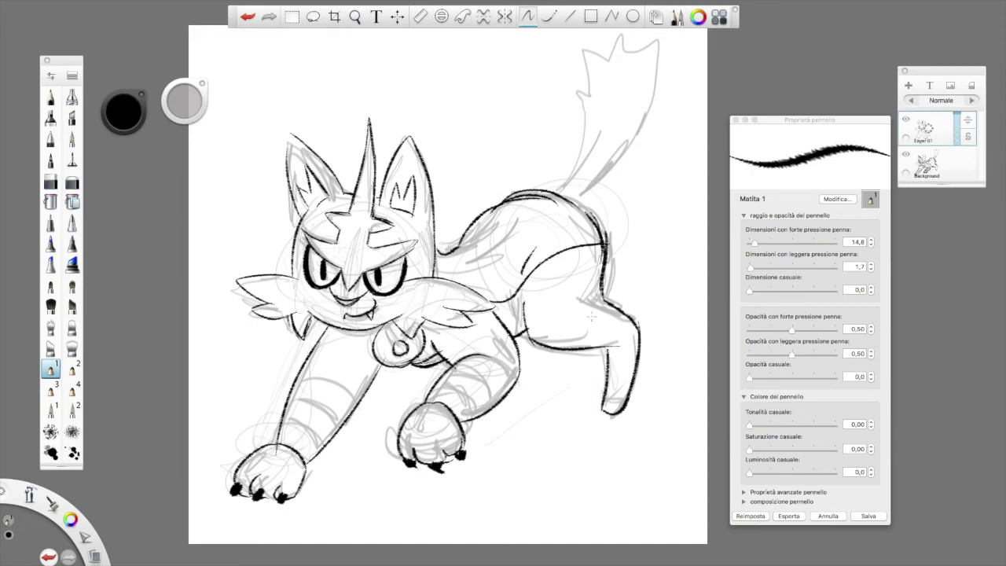
Step: Ink curved stripe lines across both front legs and the lower hind leg
{"action": "left_click_drag", "start_coordinate": [433, 384], "coordinate": [470, 419]}
{"action": "left_click_drag", "start_coordinate": [455, 366], "coordinate": [495, 395]}
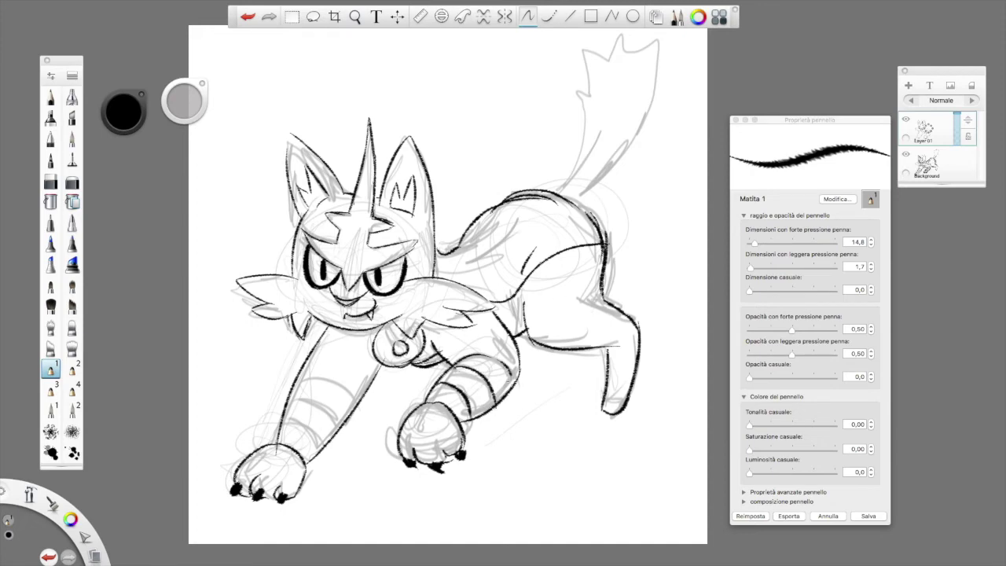
{"action": "left_click_drag", "start_coordinate": [281, 423], "coordinate": [320, 448]}
{"action": "left_click_drag", "start_coordinate": [288, 399], "coordinate": [330, 419]}
{"action": "left_click_drag", "start_coordinate": [309, 375], "coordinate": [355, 403]}
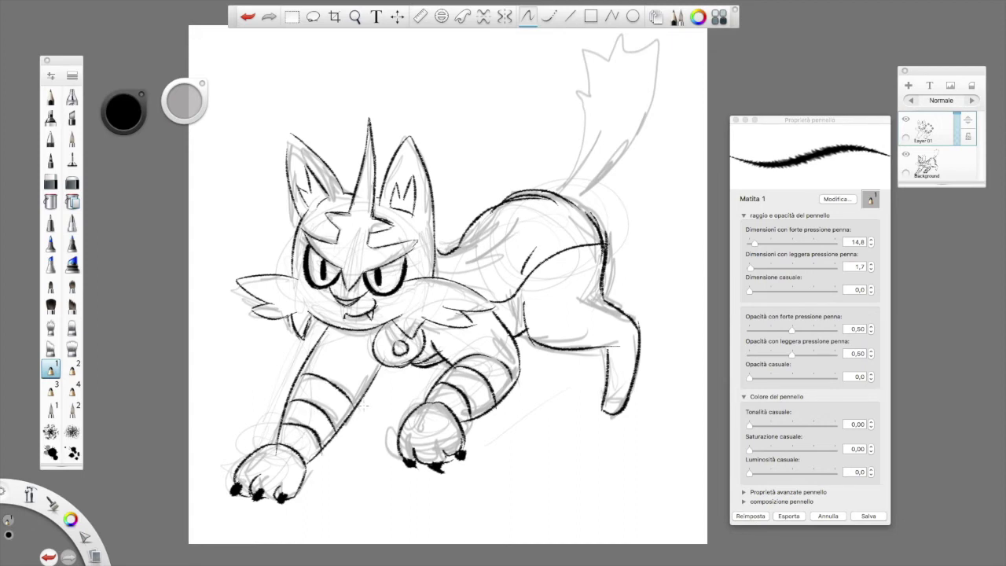
{"action": "mouse_move", "coordinate": [603, 385]}
{"action": "left_mouse_down"}
{"action": "mouse_move", "coordinate": [629, 395]}
{"action": "mouse_move", "coordinate": [639, 347]}
{"action": "left_mouse_up"}
Step: Ink the raised tail with its jagged, spiky tip and curved stripe lines across it
{"action": "scroll", "coordinate": [604, 322], "scroll_direction": "up", "scroll_amount": 2}
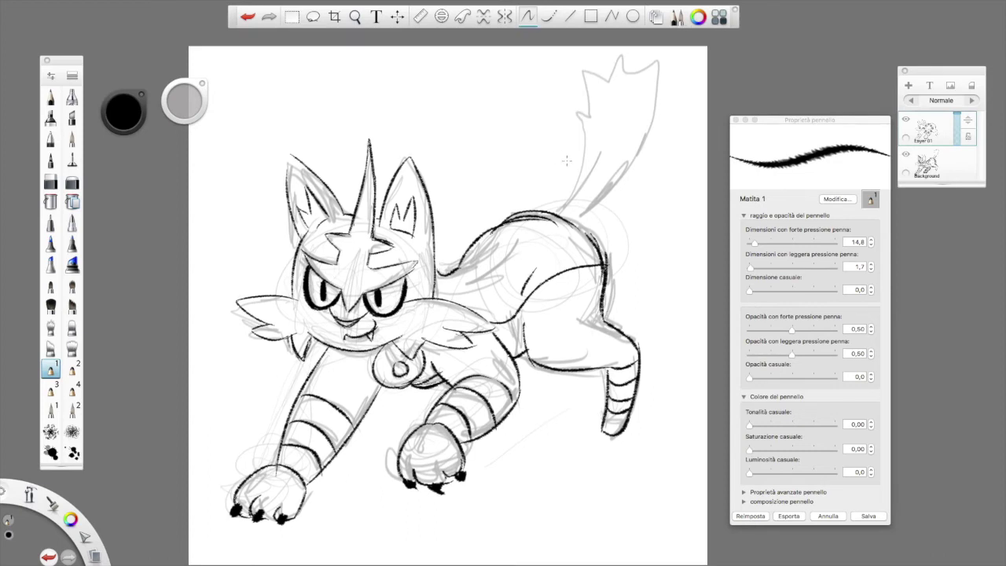
{"action": "mouse_move", "coordinate": [555, 212]}
{"action": "left_mouse_down"}
{"action": "mouse_move", "coordinate": [585, 163]}
{"action": "mouse_move", "coordinate": [582, 79]}
{"action": "left_mouse_up"}
{"action": "left_click_drag", "start_coordinate": [586, 114], "coordinate": [572, 94]}
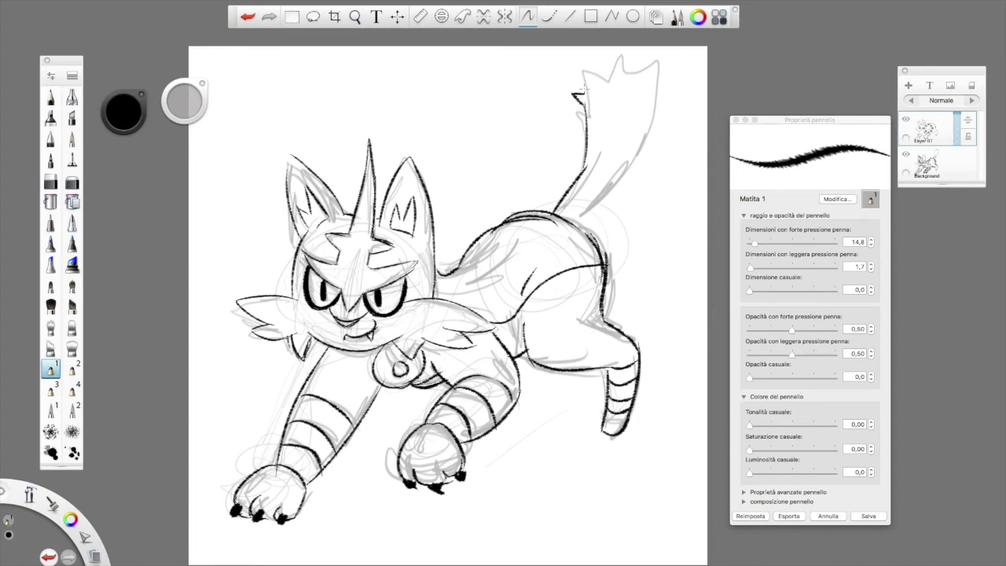
{"action": "mouse_move", "coordinate": [575, 59]}
{"action": "left_mouse_down"}
{"action": "mouse_move", "coordinate": [608, 86]}
{"action": "mouse_move", "coordinate": [629, 45]}
{"action": "mouse_move", "coordinate": [629, 82]}
{"action": "mouse_move", "coordinate": [654, 83]}
{"action": "mouse_move", "coordinate": [573, 225]}
{"action": "left_mouse_up"}
{"action": "mouse_move", "coordinate": [586, 183]}
{"action": "left_mouse_down"}
{"action": "mouse_move", "coordinate": [632, 151]}
{"action": "mouse_move", "coordinate": [646, 110]}
{"action": "left_mouse_up"}
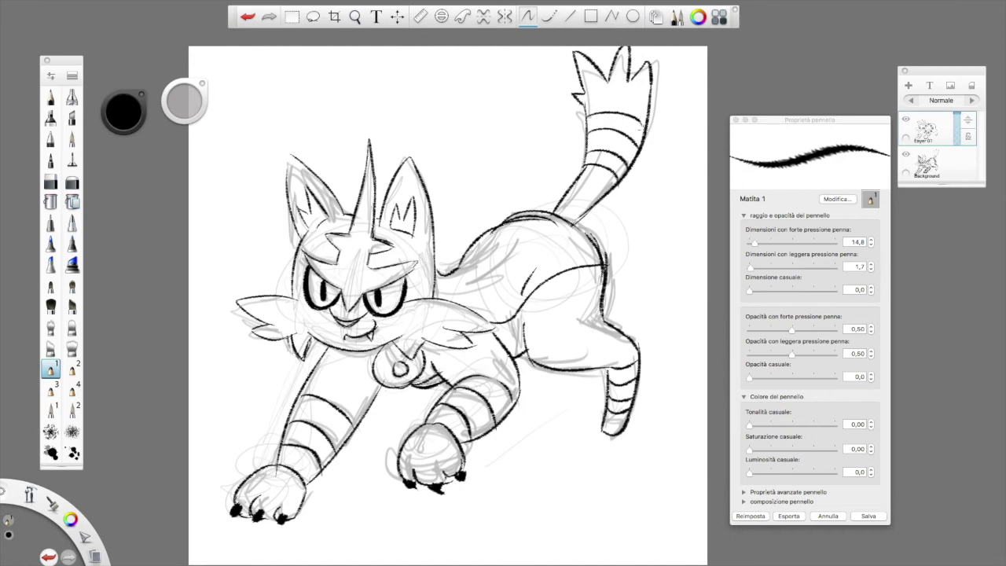
Step: Toggle the Background sketch's visibility to check the line art, and add a new layer above Layer 01
{"action": "scroll", "coordinate": [448, 306], "scroll_direction": "down", "scroll_amount": 3}
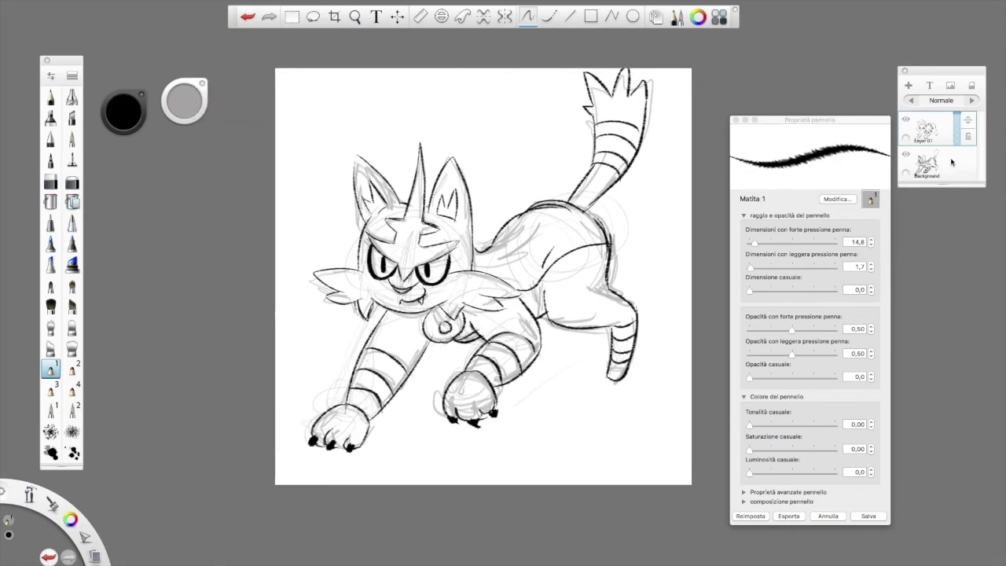
{"action": "left_click", "coordinate": [906, 155]}
{"action": "left_click", "coordinate": [906, 154]}
{"action": "left_click", "coordinate": [954, 163]}
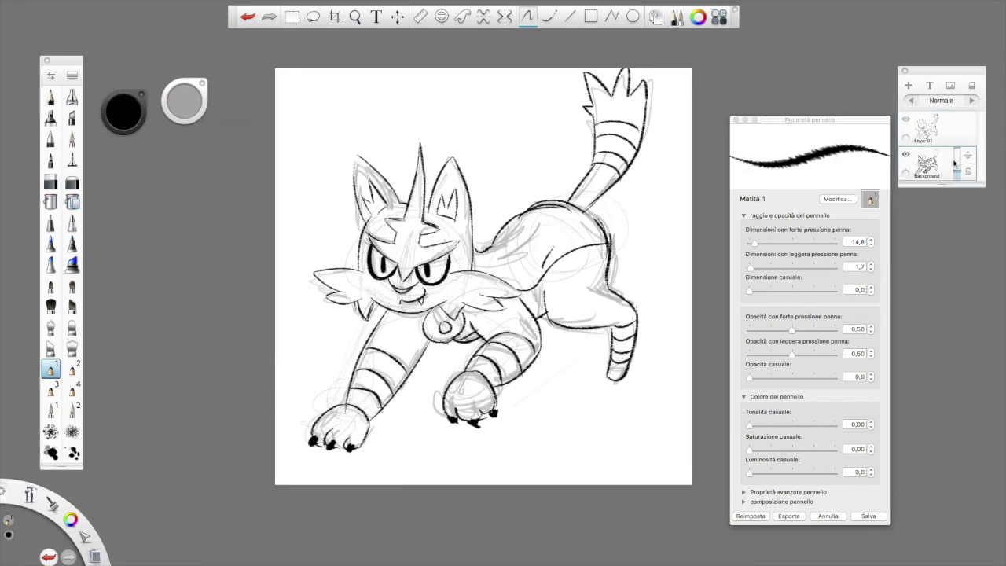
{"action": "left_click", "coordinate": [952, 128]}
{"action": "left_click", "coordinate": [910, 87]}
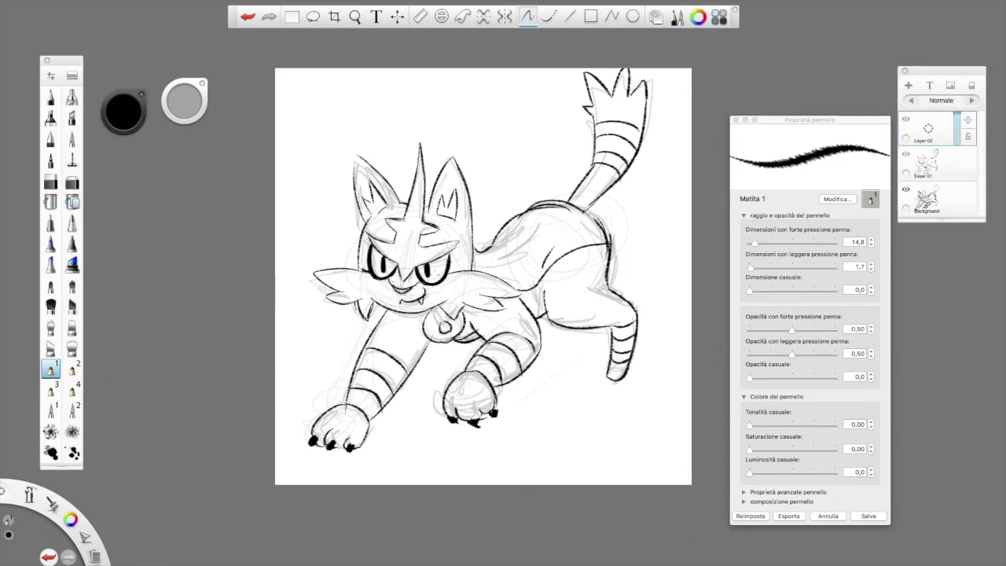
Step: Fill the ears, forehead markings and sides of the head with solid black, leaving the inner ear fur and horn white
{"action": "mouse_move", "coordinate": [456, 261]}
{"action": "left_mouse_down"}
{"action": "mouse_move", "coordinate": [468, 256]}
{"action": "mouse_move", "coordinate": [456, 268]}
{"action": "mouse_move", "coordinate": [469, 211]}
{"action": "mouse_move", "coordinate": [453, 167]}
{"action": "mouse_move", "coordinate": [430, 193]}
{"action": "mouse_move", "coordinate": [433, 212]}
{"action": "mouse_move", "coordinate": [442, 179]}
{"action": "mouse_move", "coordinate": [446, 198]}
{"action": "mouse_move", "coordinate": [449, 180]}
{"action": "mouse_move", "coordinate": [458, 190]}
{"action": "mouse_move", "coordinate": [447, 162]}
{"action": "left_mouse_up"}
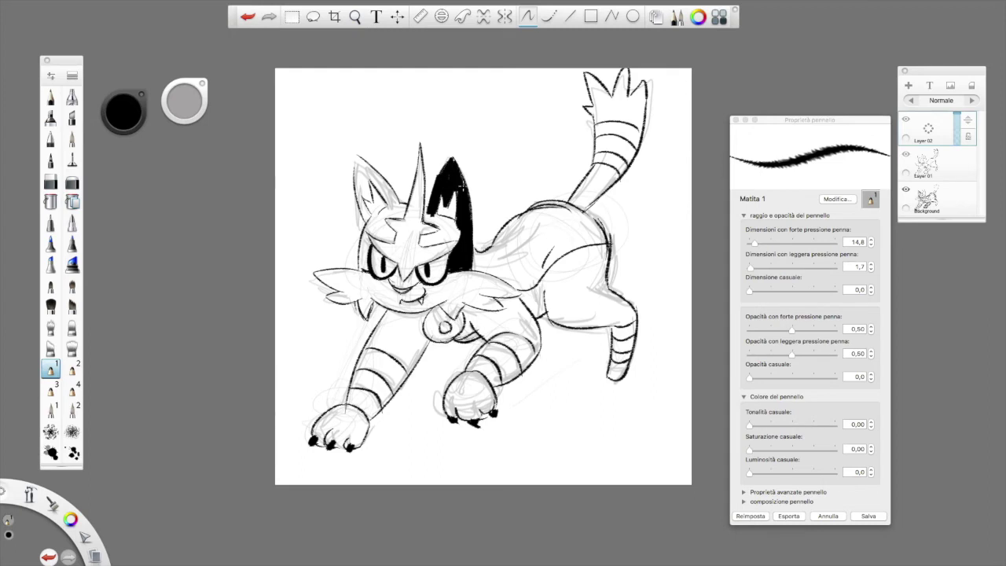
{"action": "mouse_move", "coordinate": [375, 215]}
{"action": "left_mouse_down"}
{"action": "mouse_move", "coordinate": [365, 232]}
{"action": "mouse_move", "coordinate": [371, 225]}
{"action": "mouse_move", "coordinate": [381, 237]}
{"action": "mouse_move", "coordinate": [392, 226]}
{"action": "mouse_move", "coordinate": [371, 236]}
{"action": "mouse_move", "coordinate": [388, 242]}
{"action": "mouse_move", "coordinate": [393, 233]}
{"action": "mouse_move", "coordinate": [379, 226]}
{"action": "mouse_move", "coordinate": [363, 237]}
{"action": "mouse_move", "coordinate": [362, 270]}
{"action": "mouse_move", "coordinate": [366, 256]}
{"action": "left_mouse_up"}
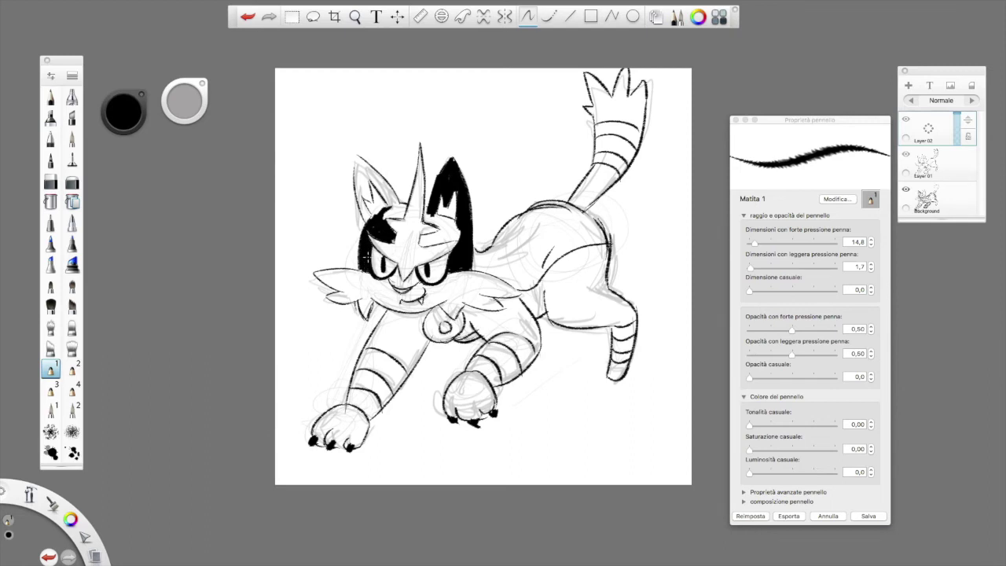
{"action": "mouse_move", "coordinate": [437, 206]}
{"action": "left_mouse_down"}
{"action": "mouse_move", "coordinate": [424, 217]}
{"action": "mouse_move", "coordinate": [440, 214]}
{"action": "mouse_move", "coordinate": [448, 228]}
{"action": "mouse_move", "coordinate": [458, 217]}
{"action": "mouse_move", "coordinate": [442, 222]}
{"action": "mouse_move", "coordinate": [432, 211]}
{"action": "mouse_move", "coordinate": [459, 231]}
{"action": "mouse_move", "coordinate": [424, 233]}
{"action": "mouse_move", "coordinate": [442, 224]}
{"action": "mouse_move", "coordinate": [420, 242]}
{"action": "mouse_move", "coordinate": [464, 231]}
{"action": "mouse_move", "coordinate": [449, 231]}
{"action": "left_mouse_up"}
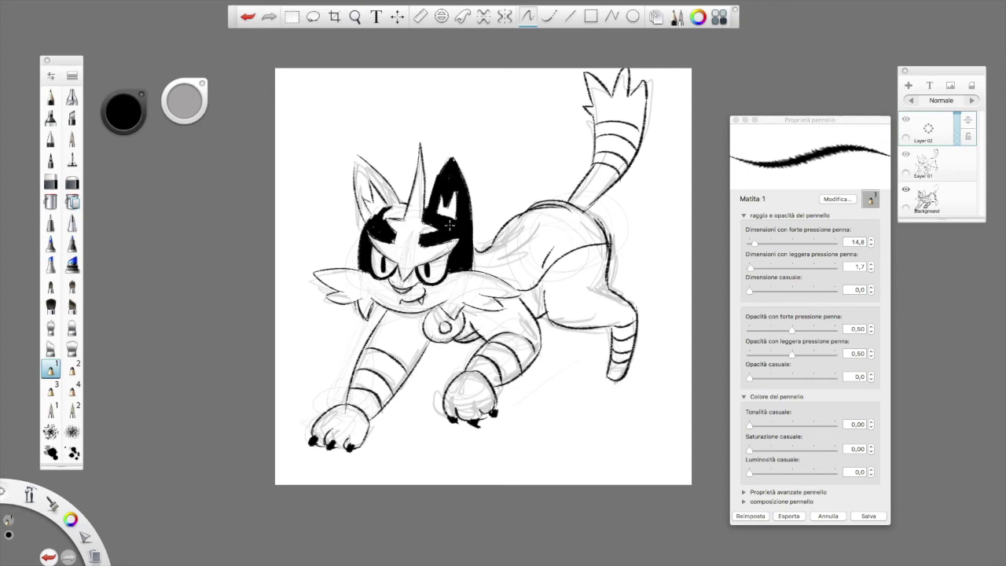
{"action": "mouse_move", "coordinate": [369, 206]}
{"action": "left_mouse_down"}
{"action": "mouse_move", "coordinate": [358, 214]}
{"action": "mouse_move", "coordinate": [356, 168]}
{"action": "mouse_move", "coordinate": [369, 201]}
{"action": "mouse_move", "coordinate": [364, 175]}
{"action": "mouse_move", "coordinate": [372, 177]}
{"action": "mouse_move", "coordinate": [360, 160]}
{"action": "mouse_move", "coordinate": [390, 206]}
{"action": "mouse_move", "coordinate": [385, 182]}
{"action": "mouse_move", "coordinate": [393, 216]}
{"action": "mouse_move", "coordinate": [404, 200]}
{"action": "left_mouse_up"}
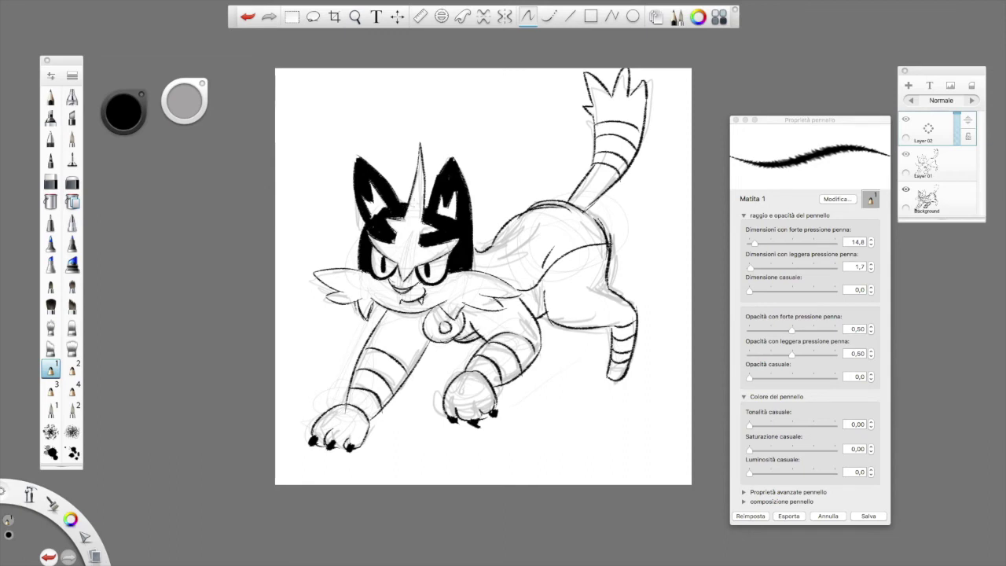
Step: Fill two alternating stripes on the outstretched front leg with solid black
{"action": "mouse_move", "coordinate": [349, 404]}
{"action": "left_mouse_down"}
{"action": "mouse_move", "coordinate": [377, 405]}
{"action": "mouse_move", "coordinate": [357, 393]}
{"action": "mouse_move", "coordinate": [351, 403]}
{"action": "mouse_move", "coordinate": [356, 388]}
{"action": "mouse_move", "coordinate": [374, 402]}
{"action": "mouse_move", "coordinate": [362, 417]}
{"action": "mouse_move", "coordinate": [377, 410]}
{"action": "left_mouse_up"}
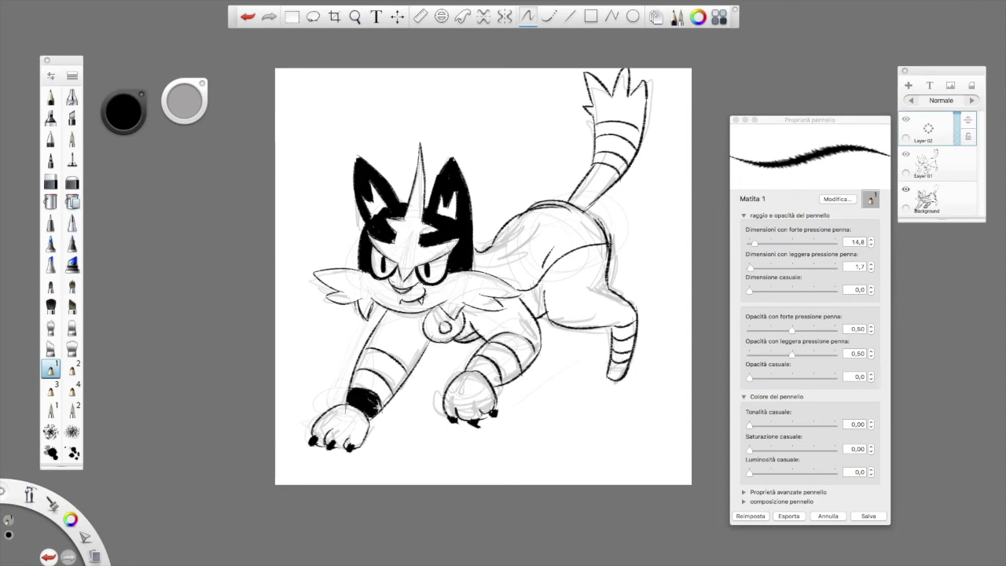
{"action": "mouse_move", "coordinate": [386, 366]}
{"action": "left_mouse_down"}
{"action": "mouse_move", "coordinate": [377, 381]}
{"action": "mouse_move", "coordinate": [393, 382]}
{"action": "mouse_move", "coordinate": [398, 355]}
{"action": "mouse_move", "coordinate": [393, 387]}
{"action": "left_mouse_up"}
{"action": "mouse_move", "coordinate": [363, 355]}
{"action": "left_mouse_down"}
{"action": "mouse_move", "coordinate": [360, 368]}
{"action": "mouse_move", "coordinate": [380, 366]}
{"action": "mouse_move", "coordinate": [384, 352]}
{"action": "mouse_move", "coordinate": [390, 366]}
{"action": "left_mouse_up"}
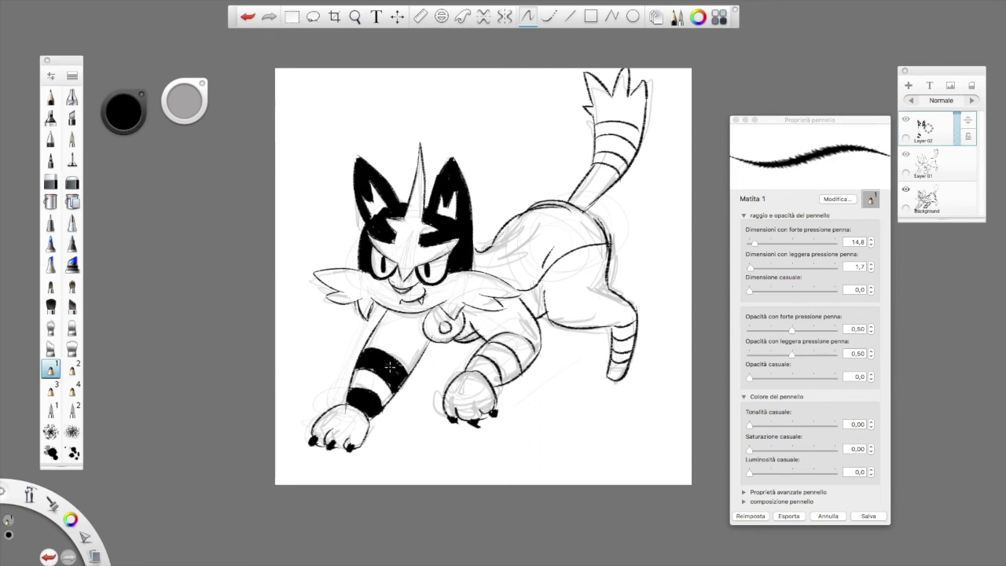
Step: Undo a stroke at the tail's base and fill alternating stripes on the bent front leg and hind leg with black
{"action": "mouse_move", "coordinate": [577, 192]}
{"action": "left_mouse_down"}
{"action": "mouse_move", "coordinate": [563, 209]}
{"action": "mouse_move", "coordinate": [593, 179]}
{"action": "left_mouse_up"}
{"action": "left_click", "coordinate": [250, 18]}
{"action": "mouse_move", "coordinate": [472, 358]}
{"action": "left_mouse_down"}
{"action": "mouse_move", "coordinate": [497, 382]}
{"action": "mouse_move", "coordinate": [470, 367]}
{"action": "mouse_move", "coordinate": [518, 366]}
{"action": "mouse_move", "coordinate": [522, 345]}
{"action": "mouse_move", "coordinate": [535, 346]}
{"action": "mouse_move", "coordinate": [531, 360]}
{"action": "mouse_move", "coordinate": [502, 341]}
{"action": "mouse_move", "coordinate": [531, 344]}
{"action": "mouse_move", "coordinate": [507, 329]}
{"action": "left_mouse_up"}
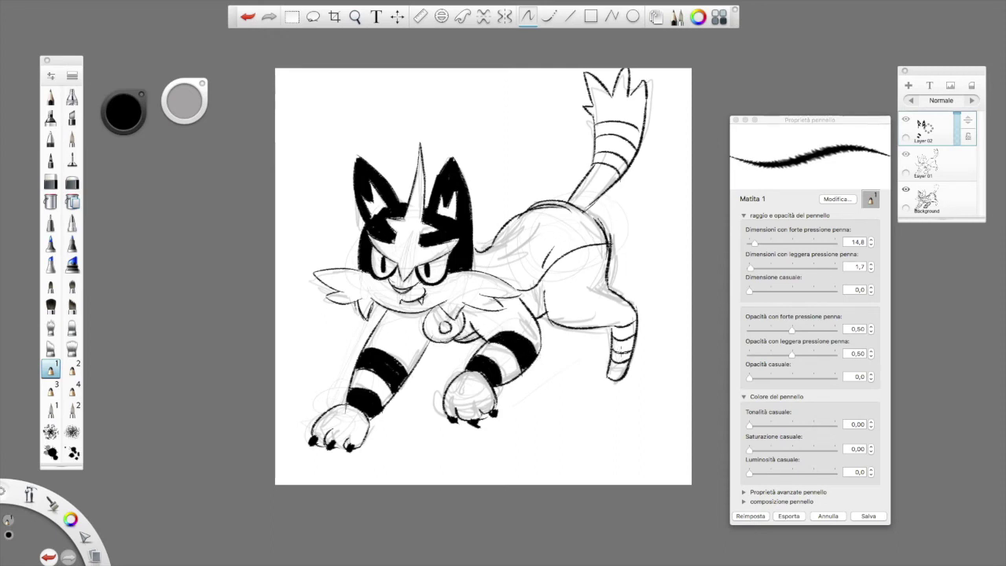
{"action": "mouse_move", "coordinate": [614, 355]}
{"action": "left_mouse_down"}
{"action": "mouse_move", "coordinate": [629, 358]}
{"action": "mouse_move", "coordinate": [622, 335]}
{"action": "mouse_move", "coordinate": [632, 327]}
{"action": "mouse_move", "coordinate": [624, 334]}
{"action": "left_mouse_up"}
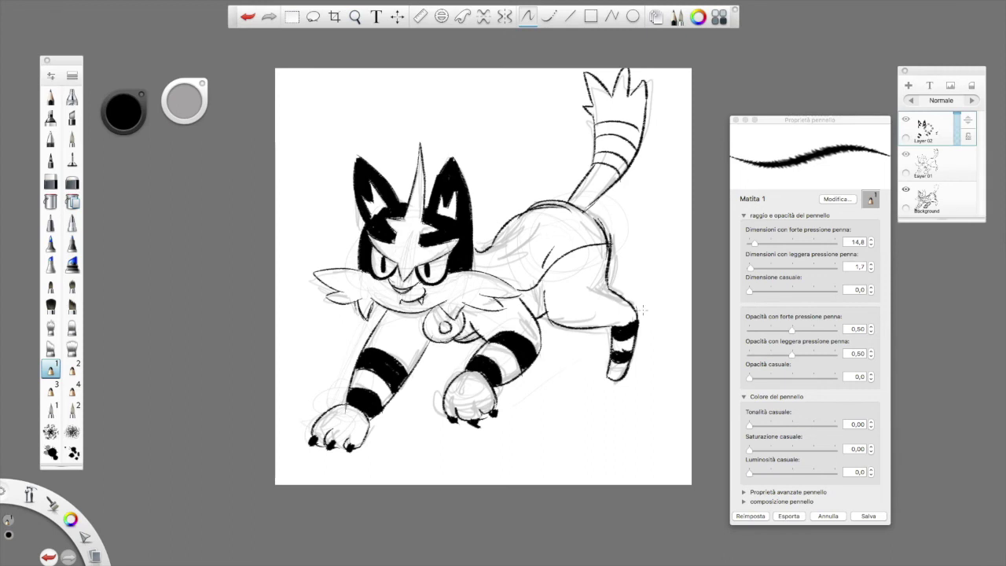
Step: Draw the outline of a jagged, branching marking along the creature's back on Layer 01
{"action": "left_click", "coordinate": [946, 156]}
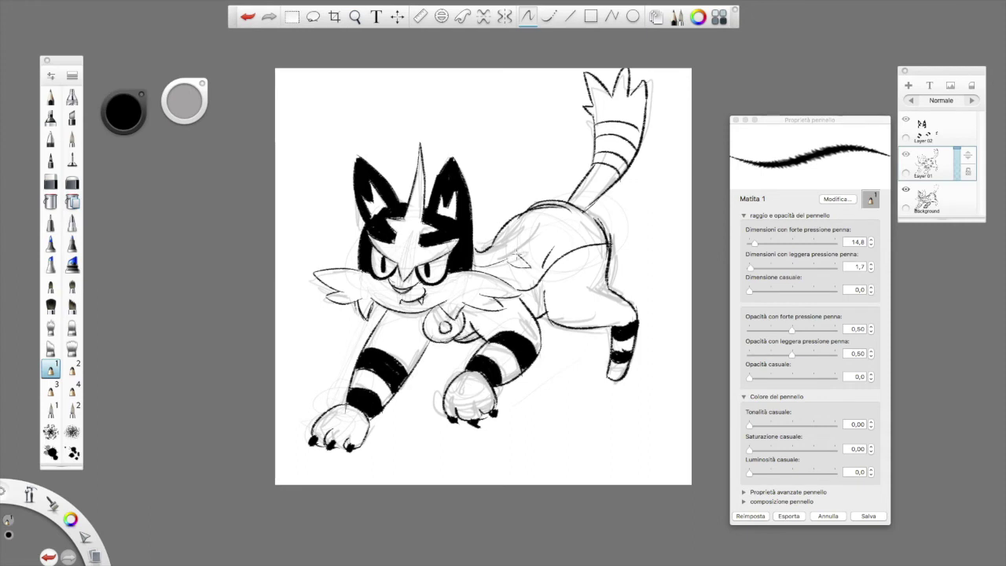
{"action": "mouse_move", "coordinate": [530, 246]}
{"action": "left_mouse_down"}
{"action": "mouse_move", "coordinate": [561, 236]}
{"action": "mouse_move", "coordinate": [543, 233]}
{"action": "mouse_move", "coordinate": [559, 212]}
{"action": "left_mouse_up"}
{"action": "left_click_drag", "start_coordinate": [471, 264], "coordinate": [487, 257]}
{"action": "mouse_move", "coordinate": [516, 219]}
{"action": "left_mouse_down"}
{"action": "mouse_move", "coordinate": [507, 240]}
{"action": "mouse_move", "coordinate": [534, 227]}
{"action": "left_mouse_up"}
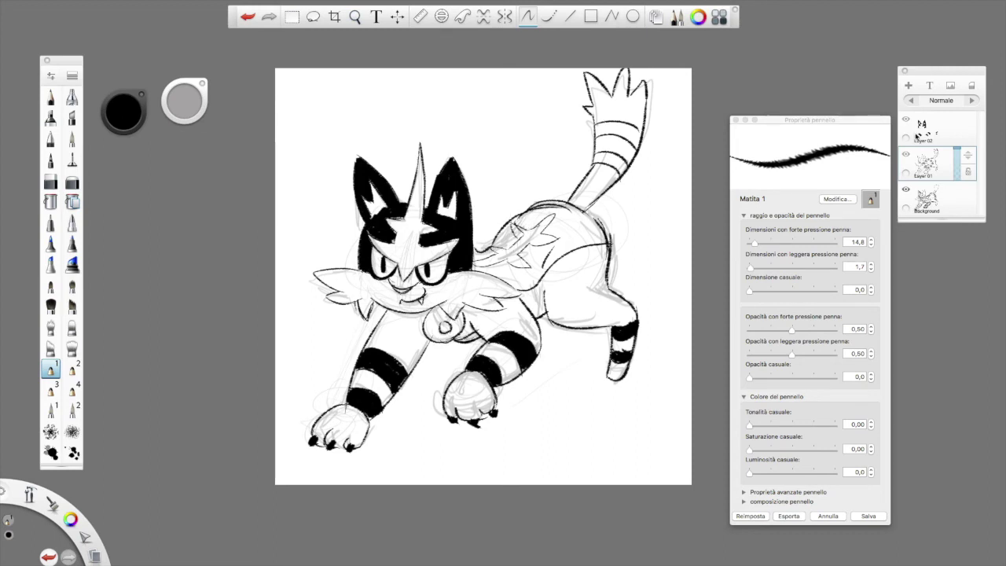
Step: Fill the creature's back with solid black on Layer 02, leaving the branching marking white
{"action": "left_click", "coordinate": [947, 123]}
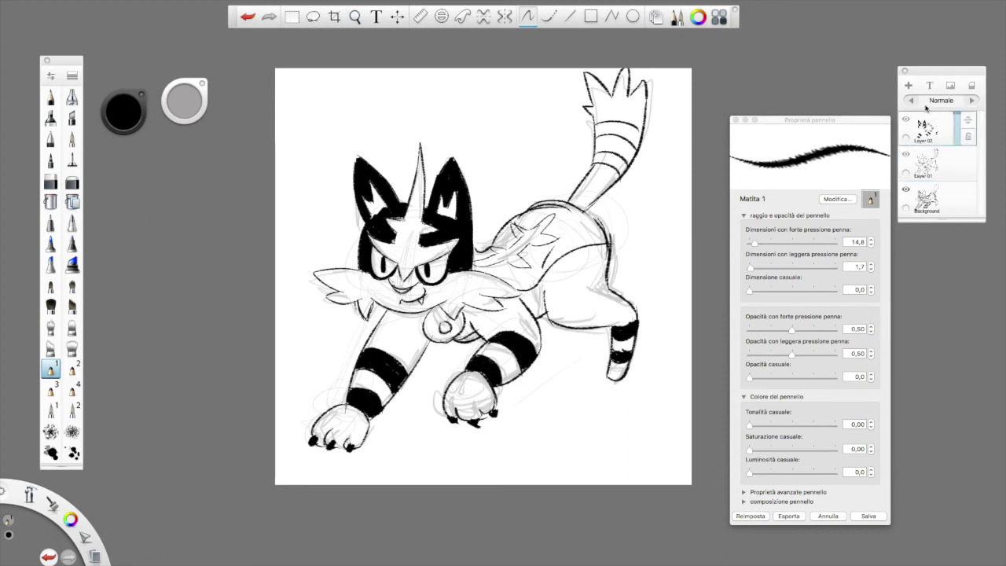
{"action": "mouse_move", "coordinate": [543, 251]}
{"action": "left_mouse_down"}
{"action": "mouse_move", "coordinate": [536, 264]}
{"action": "mouse_move", "coordinate": [550, 258]}
{"action": "mouse_move", "coordinate": [541, 275]}
{"action": "mouse_move", "coordinate": [583, 234]}
{"action": "mouse_move", "coordinate": [561, 249]}
{"action": "mouse_move", "coordinate": [591, 240]}
{"action": "mouse_move", "coordinate": [530, 259]}
{"action": "mouse_move", "coordinate": [522, 250]}
{"action": "mouse_move", "coordinate": [564, 242]}
{"action": "mouse_move", "coordinate": [550, 236]}
{"action": "mouse_move", "coordinate": [559, 230]}
{"action": "mouse_move", "coordinate": [549, 218]}
{"action": "mouse_move", "coordinate": [566, 238]}
{"action": "mouse_move", "coordinate": [563, 220]}
{"action": "mouse_move", "coordinate": [602, 238]}
{"action": "mouse_move", "coordinate": [497, 236]}
{"action": "mouse_move", "coordinate": [507, 245]}
{"action": "mouse_move", "coordinate": [509, 230]}
{"action": "mouse_move", "coordinate": [508, 251]}
{"action": "mouse_move", "coordinate": [503, 232]}
{"action": "mouse_move", "coordinate": [528, 209]}
{"action": "mouse_move", "coordinate": [550, 216]}
{"action": "mouse_move", "coordinate": [534, 228]}
{"action": "mouse_move", "coordinate": [524, 212]}
{"action": "mouse_move", "coordinate": [564, 201]}
{"action": "mouse_move", "coordinate": [563, 220]}
{"action": "mouse_move", "coordinate": [585, 215]}
{"action": "mouse_move", "coordinate": [559, 206]}
{"action": "left_mouse_up"}
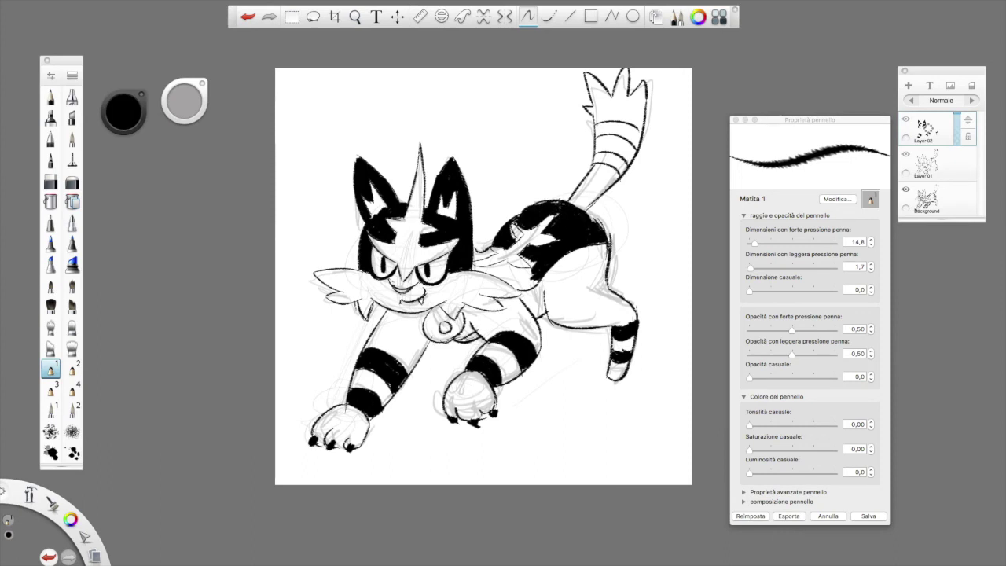
{"action": "mouse_move", "coordinate": [470, 250]}
{"action": "left_mouse_down"}
{"action": "mouse_move", "coordinate": [491, 250]}
{"action": "mouse_move", "coordinate": [495, 258]}
{"action": "mouse_move", "coordinate": [478, 251]}
{"action": "mouse_move", "coordinate": [491, 272]}
{"action": "mouse_move", "coordinate": [503, 268]}
{"action": "mouse_move", "coordinate": [518, 288]}
{"action": "mouse_move", "coordinate": [525, 272]}
{"action": "mouse_move", "coordinate": [531, 288]}
{"action": "left_mouse_up"}
{"action": "mouse_move", "coordinate": [535, 274]}
{"action": "left_mouse_down"}
{"action": "mouse_move", "coordinate": [512, 272]}
{"action": "mouse_move", "coordinate": [527, 269]}
{"action": "mouse_move", "coordinate": [530, 251]}
{"action": "left_mouse_up"}
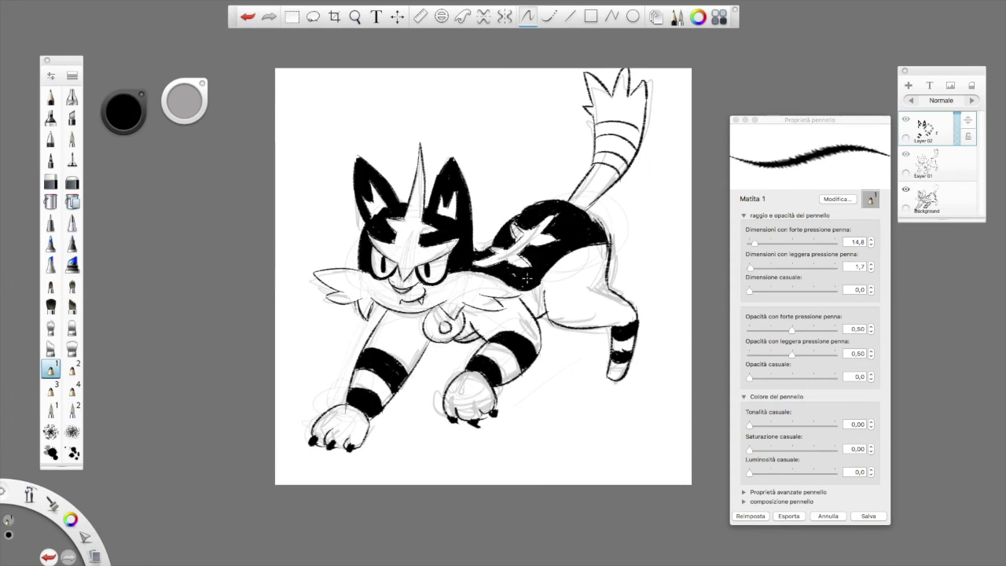
Step: Fill the tail's base, alternating stripes and tufted tip with solid black, leaving white bands between them
{"action": "mouse_move", "coordinate": [588, 180]}
{"action": "left_mouse_down"}
{"action": "mouse_move", "coordinate": [579, 209]}
{"action": "mouse_move", "coordinate": [605, 182]}
{"action": "mouse_move", "coordinate": [580, 198]}
{"action": "mouse_move", "coordinate": [592, 168]}
{"action": "mouse_move", "coordinate": [604, 165]}
{"action": "mouse_move", "coordinate": [602, 177]}
{"action": "mouse_move", "coordinate": [612, 168]}
{"action": "mouse_move", "coordinate": [607, 183]}
{"action": "mouse_move", "coordinate": [615, 176]}
{"action": "left_mouse_up"}
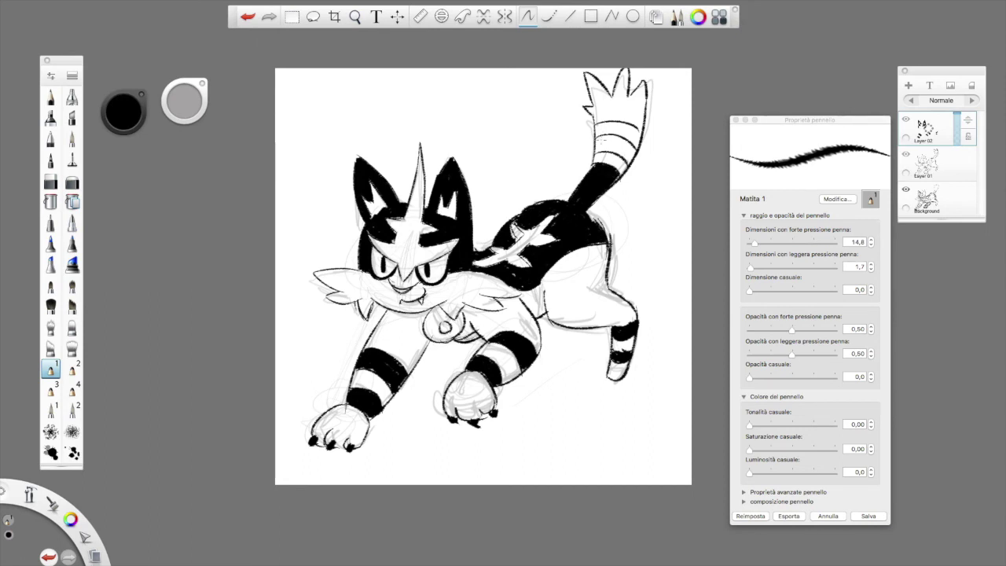
{"action": "mouse_move", "coordinate": [596, 149]}
{"action": "left_mouse_down"}
{"action": "mouse_move", "coordinate": [605, 139]}
{"action": "mouse_move", "coordinate": [601, 149]}
{"action": "mouse_move", "coordinate": [613, 142]}
{"action": "mouse_move", "coordinate": [632, 154]}
{"action": "mouse_move", "coordinate": [621, 140]}
{"action": "mouse_move", "coordinate": [632, 153]}
{"action": "mouse_move", "coordinate": [607, 140]}
{"action": "mouse_move", "coordinate": [629, 160]}
{"action": "left_mouse_up"}
{"action": "mouse_move", "coordinate": [621, 83]}
{"action": "left_mouse_down"}
{"action": "mouse_move", "coordinate": [616, 114]}
{"action": "mouse_move", "coordinate": [625, 69]}
{"action": "mouse_move", "coordinate": [628, 110]}
{"action": "mouse_move", "coordinate": [637, 85]}
{"action": "mouse_move", "coordinate": [642, 121]}
{"action": "mouse_move", "coordinate": [643, 88]}
{"action": "mouse_move", "coordinate": [591, 115]}
{"action": "mouse_move", "coordinate": [591, 79]}
{"action": "mouse_move", "coordinate": [597, 102]}
{"action": "mouse_move", "coordinate": [608, 84]}
{"action": "mouse_move", "coordinate": [596, 121]}
{"action": "mouse_move", "coordinate": [621, 111]}
{"action": "mouse_move", "coordinate": [641, 126]}
{"action": "mouse_move", "coordinate": [629, 113]}
{"action": "left_mouse_up"}
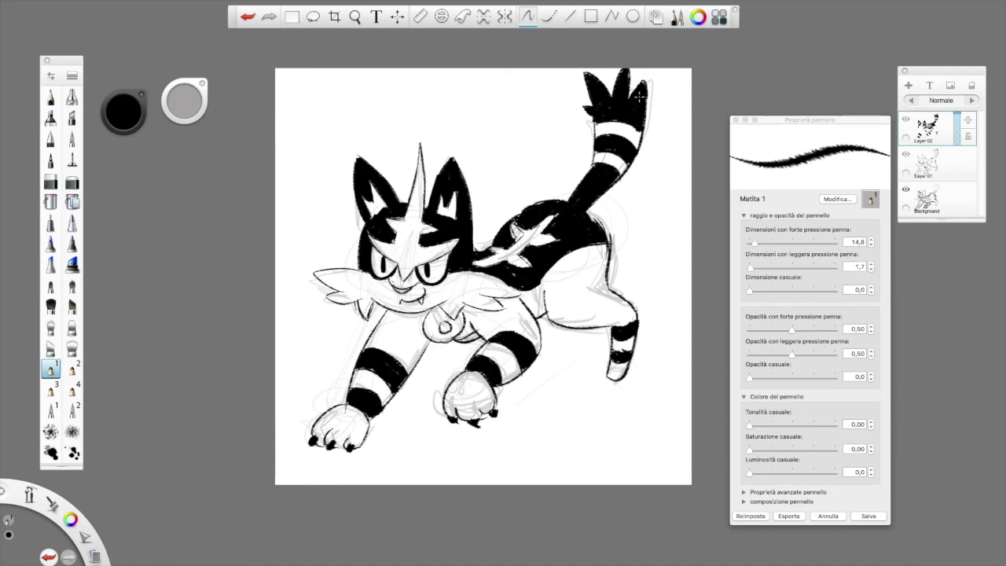
{"action": "left_click_drag", "start_coordinate": [457, 314], "coordinate": [475, 305]}
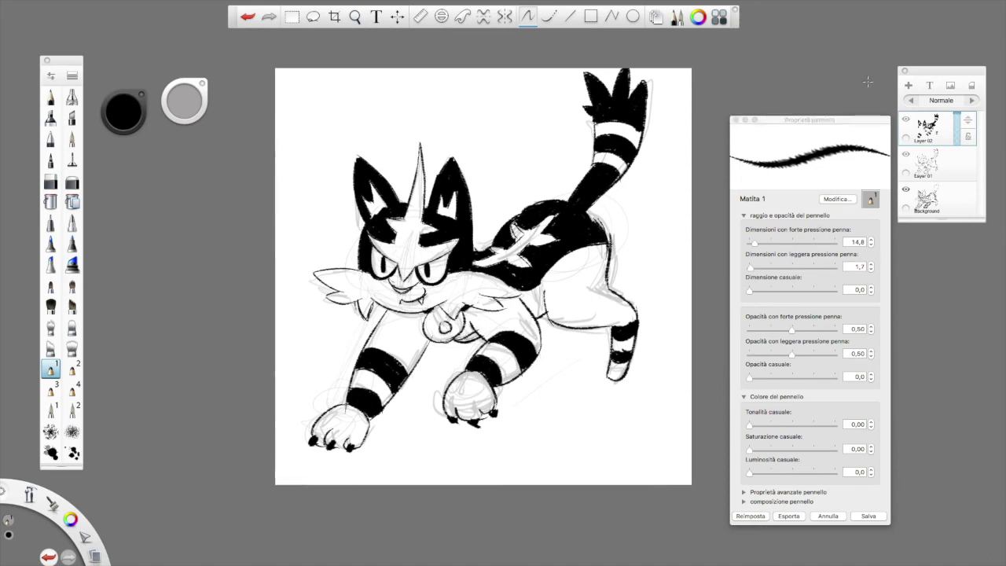
Step: Lower Layer 02's opacity to 61% and add a new layer above it
{"action": "left_click", "coordinate": [957, 120]}
{"action": "left_click_drag", "start_coordinate": [957, 120], "coordinate": [954, 128]}
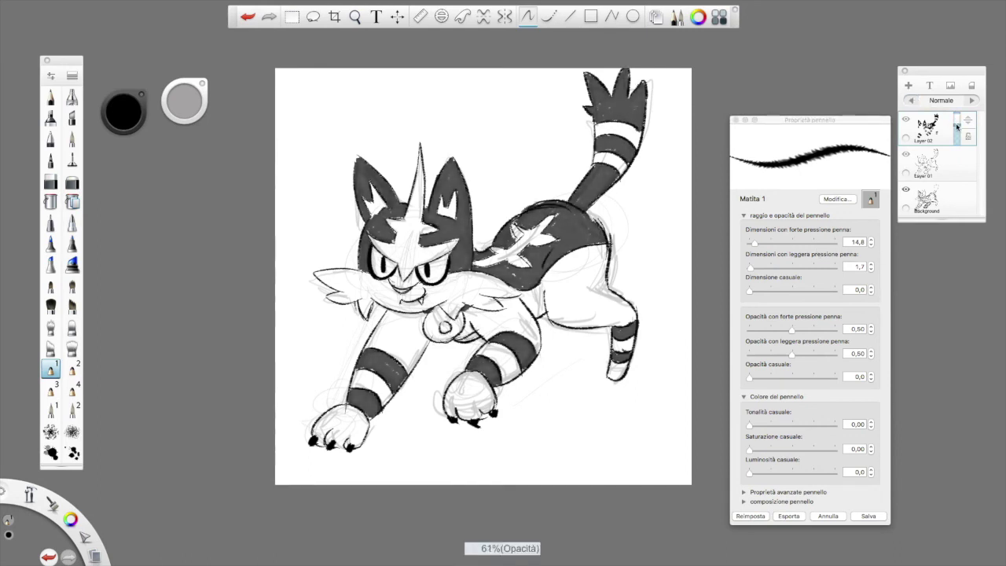
{"action": "left_click", "coordinate": [910, 86]}
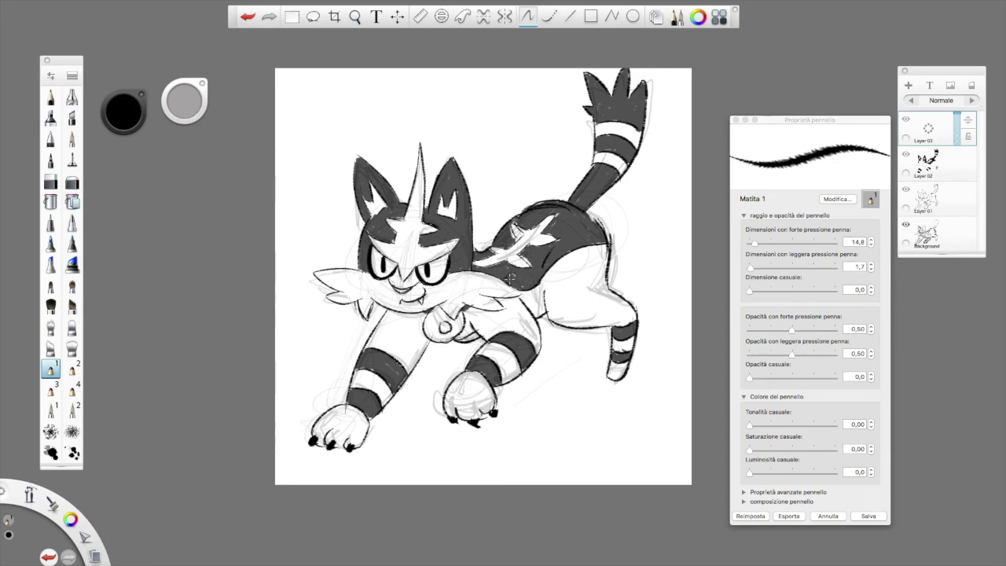
Step: Hatch shadows on the belly, along the outer ear and side of the head, and on the outstretched front leg below the neck fur
{"action": "mouse_move", "coordinate": [540, 272]}
{"action": "left_mouse_down"}
{"action": "mouse_move", "coordinate": [529, 287]}
{"action": "mouse_move", "coordinate": [536, 276]}
{"action": "mouse_move", "coordinate": [533, 311]}
{"action": "left_mouse_up"}
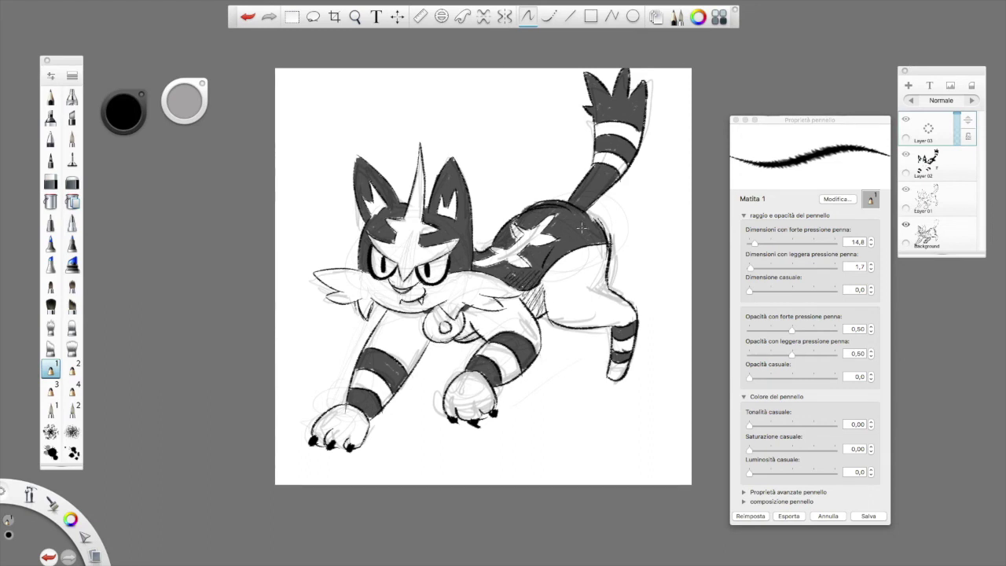
{"action": "mouse_move", "coordinate": [358, 167]}
{"action": "left_mouse_down"}
{"action": "mouse_move", "coordinate": [356, 195]}
{"action": "mouse_move", "coordinate": [365, 175]}
{"action": "mouse_move", "coordinate": [399, 214]}
{"action": "mouse_move", "coordinate": [361, 267]}
{"action": "left_mouse_up"}
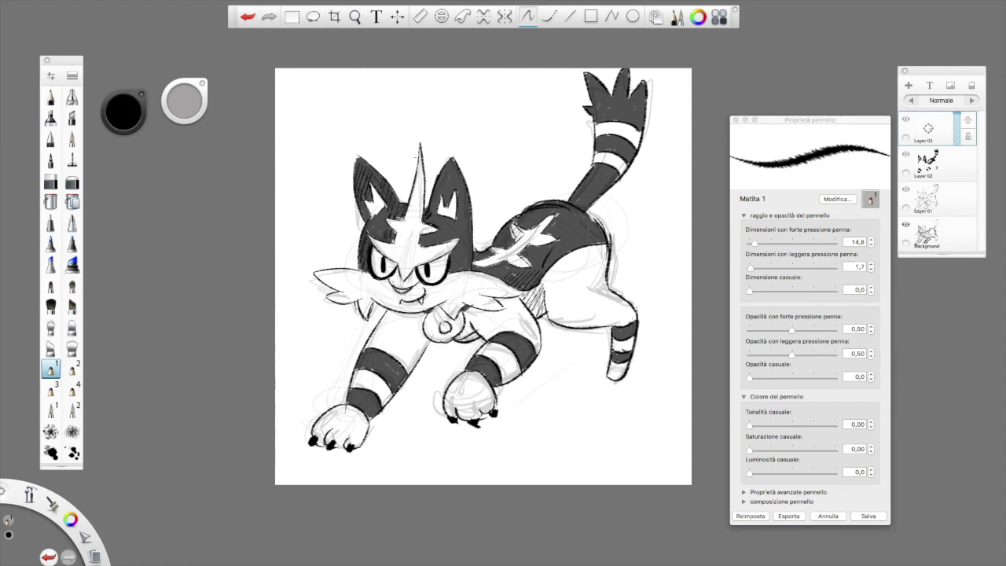
{"action": "left_click_drag", "start_coordinate": [381, 314], "coordinate": [428, 332]}
Step: Hatch shadows across the striped lower part of the hind leg down to the foot
{"action": "left_click_drag", "start_coordinate": [615, 324], "coordinate": [636, 314]}
{"action": "left_click_drag", "start_coordinate": [612, 358], "coordinate": [635, 323]}
{"action": "left_click_drag", "start_coordinate": [609, 375], "coordinate": [634, 354]}
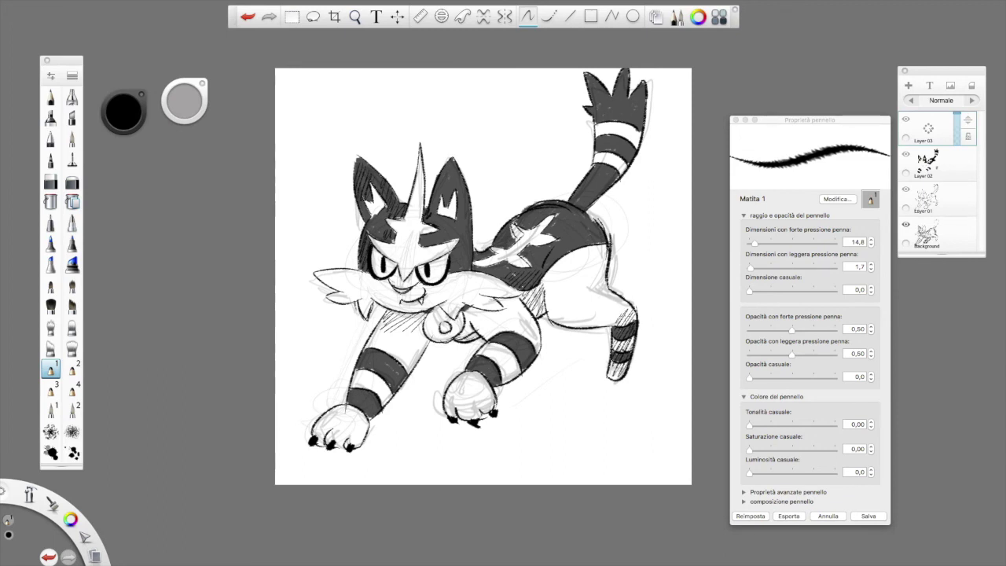
Step: Hatch shadows along the tail, on the chest beside the round pendant, and on both front paws
{"action": "mouse_move", "coordinate": [587, 206]}
{"action": "left_mouse_down"}
{"action": "mouse_move", "coordinate": [624, 151]}
{"action": "mouse_move", "coordinate": [634, 153]}
{"action": "left_mouse_up"}
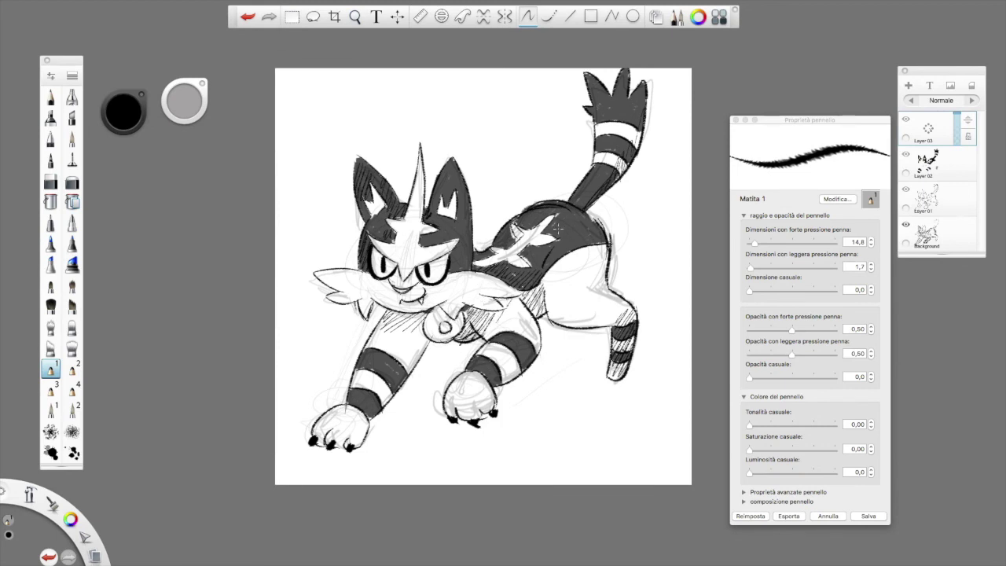
{"action": "left_click_drag", "start_coordinate": [452, 418], "coordinate": [494, 398]}
{"action": "left_click_drag", "start_coordinate": [313, 426], "coordinate": [360, 442]}
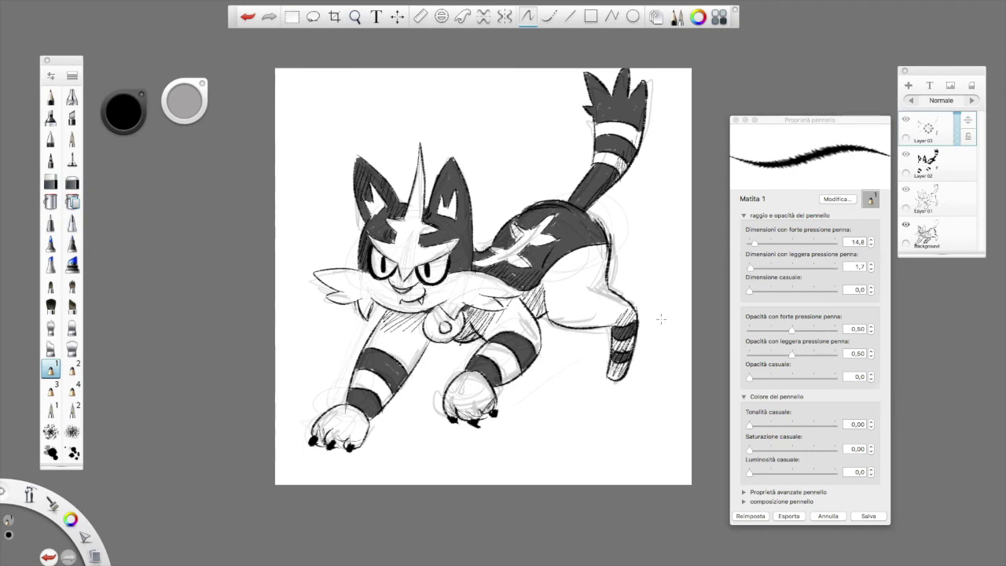